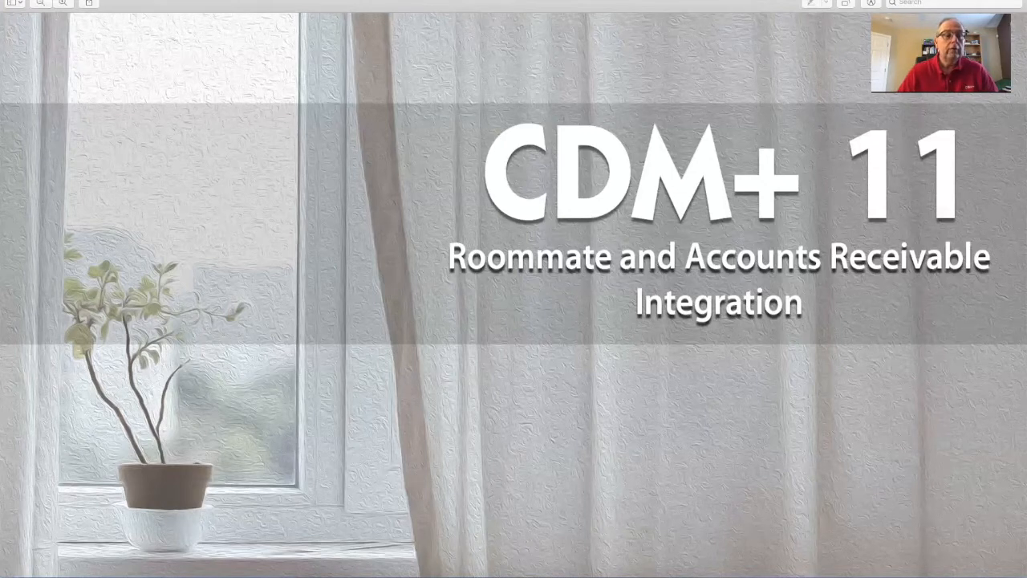
Dismiss the full-screen title slide to reveal the December 2019 Event Schedule
left_click(17, 1)
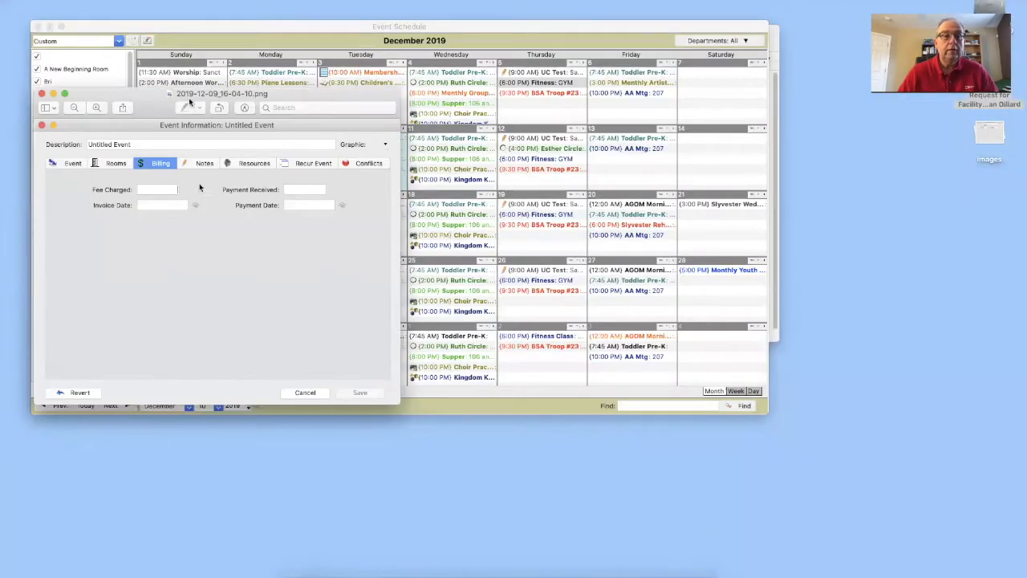
Open the CDM+ System preferences from the application menu and go to the Roommate settings
left_click(122, 23)
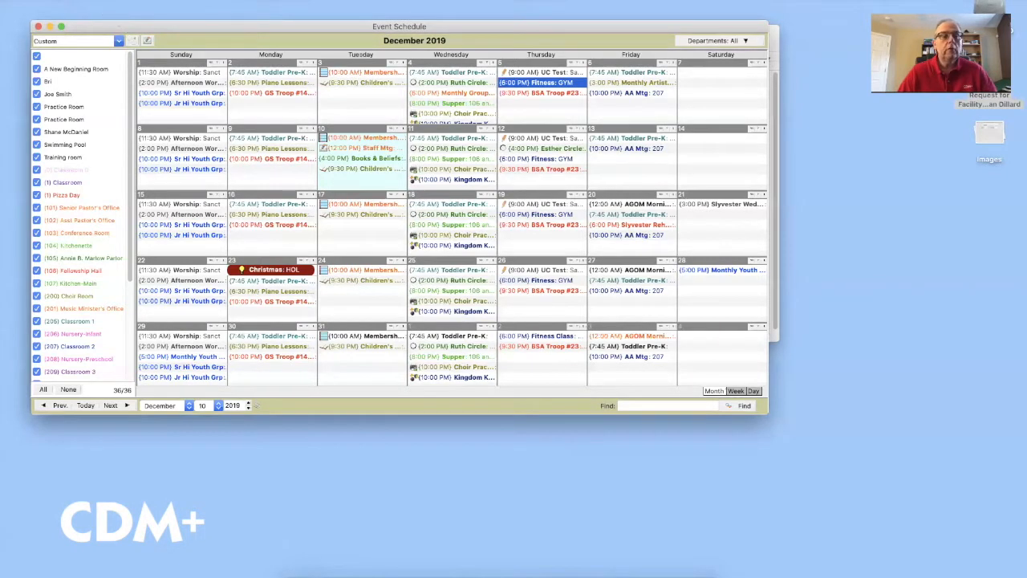
left_click(42, 0)
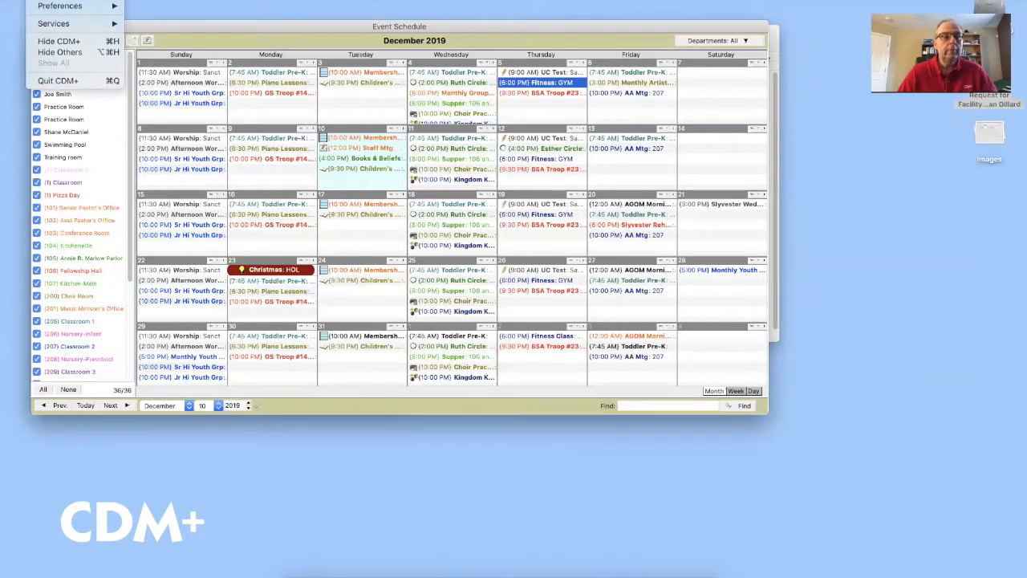
mouse_move(72, 0)
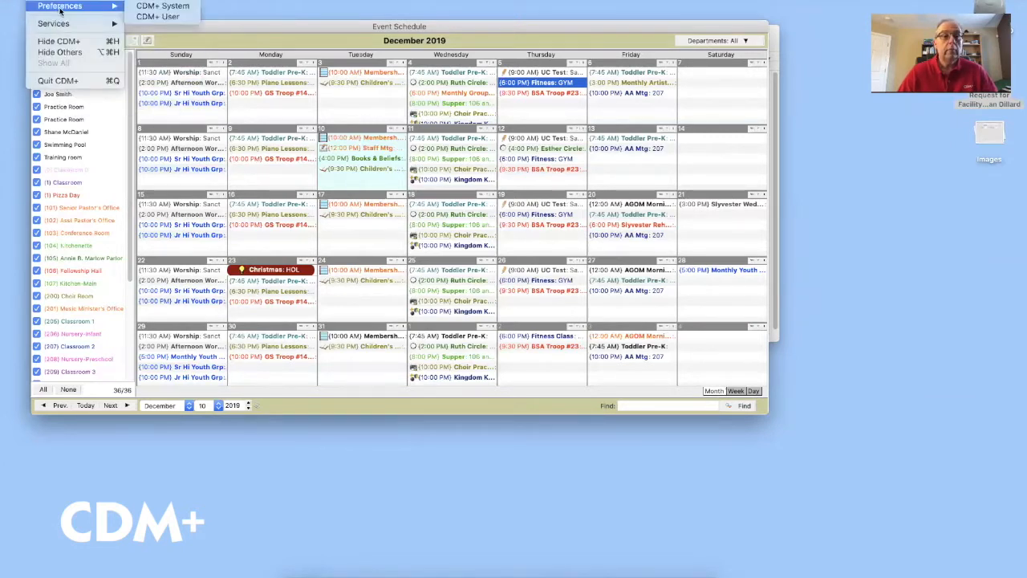
left_click(163, 6)
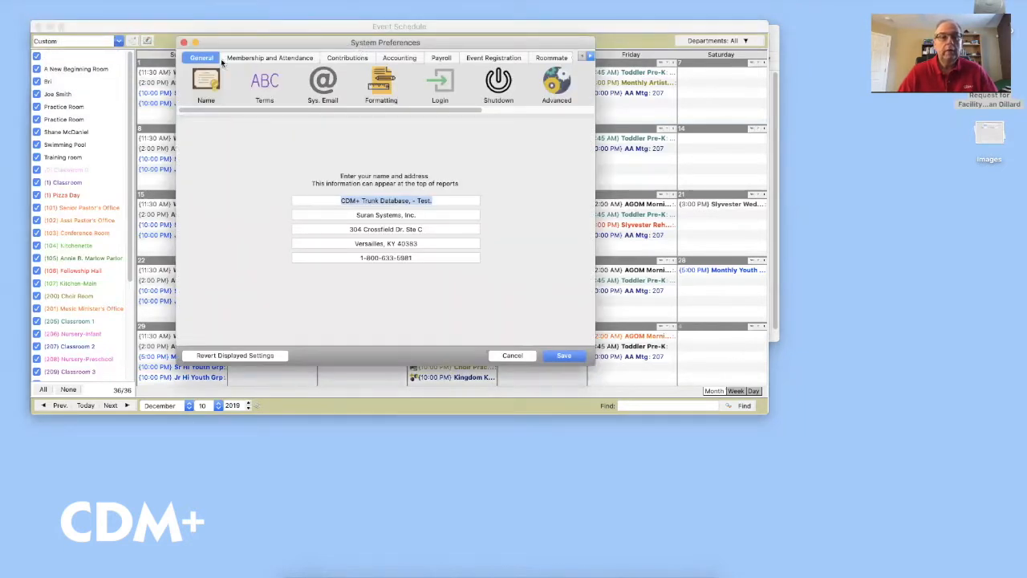
left_click(554, 58)
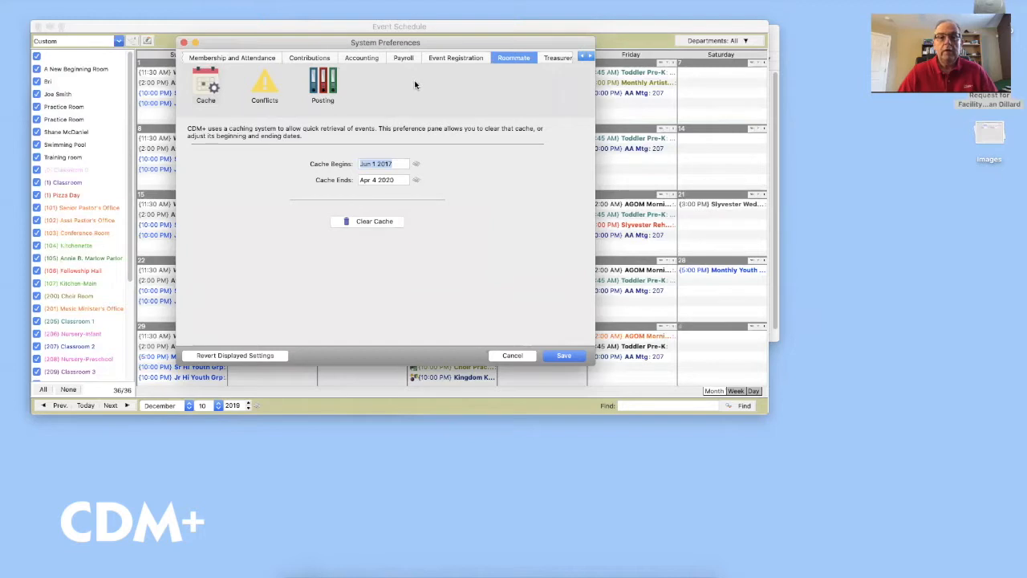
Under Roommate Posting, choose 4400 Facility Use as the invoice income account
left_click(326, 83)
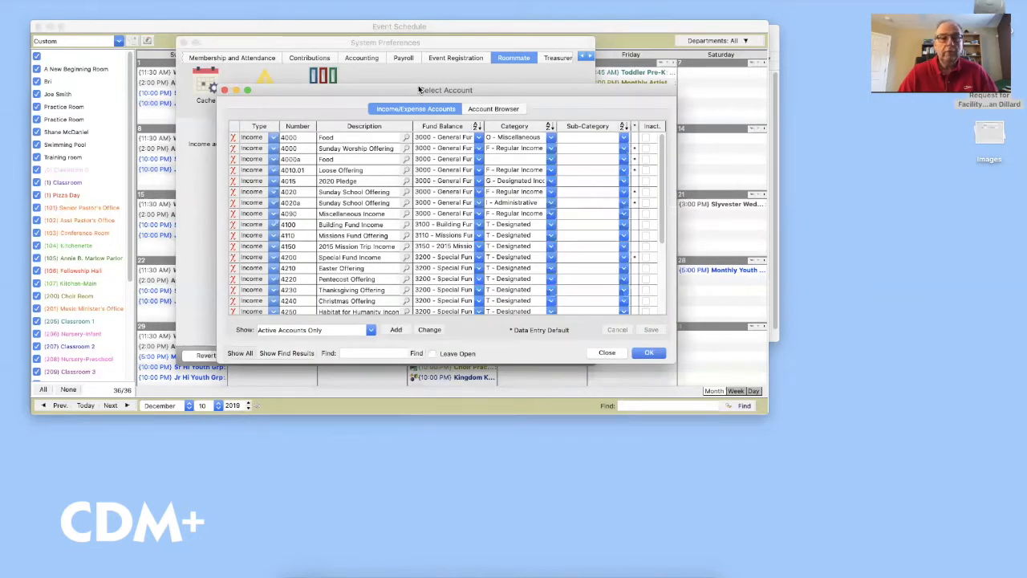
scroll(389, 174, "down", 3)
scroll(389, 174, "down", 2)
scroll(389, 174, "down", 4)
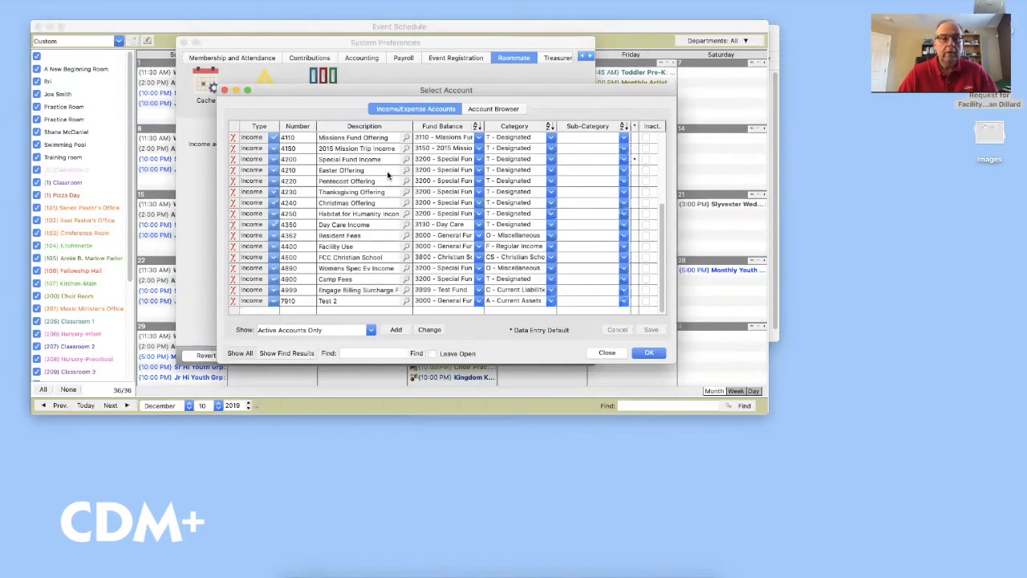
double_click(353, 248)
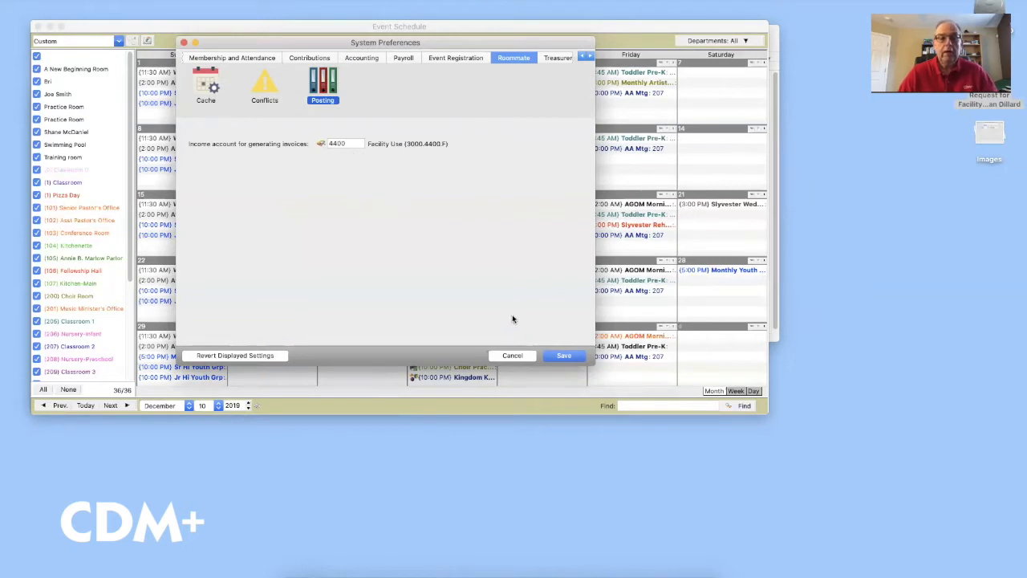
Save the preference changes and open the Roommate schedule from the modules menu
left_click(561, 356)
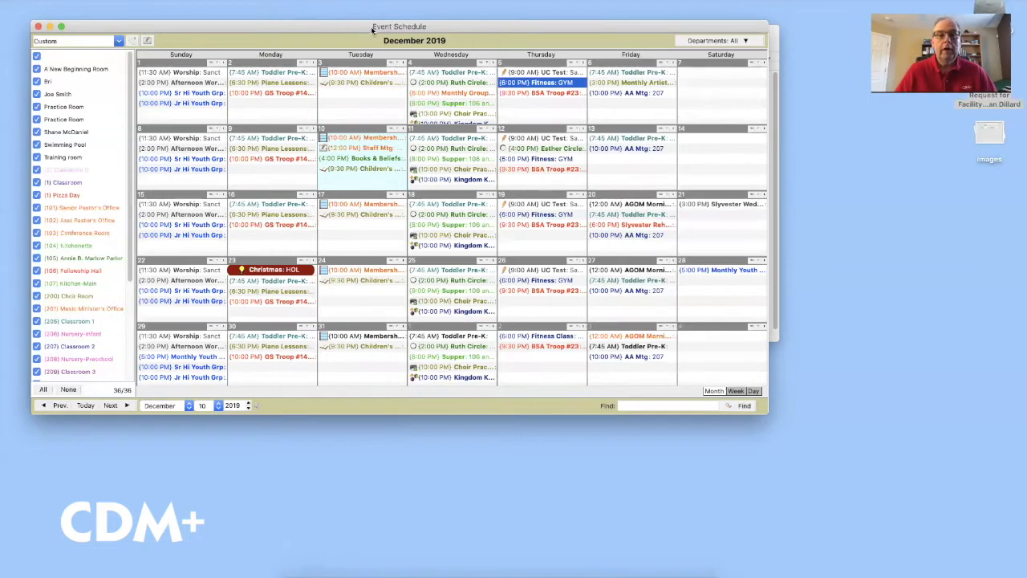
left_click_drag(370, 26, 374, 33)
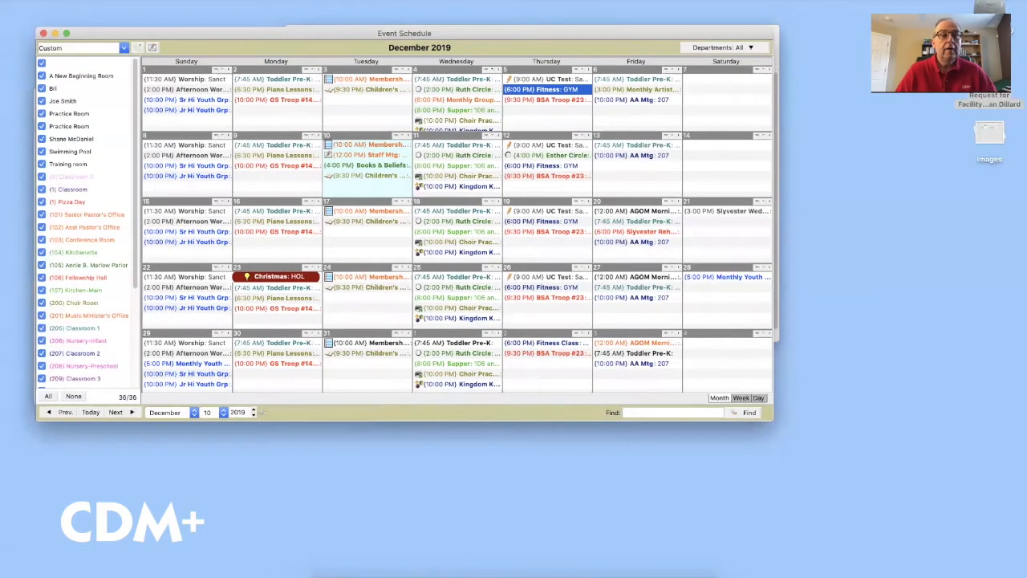
left_click(129, 1)
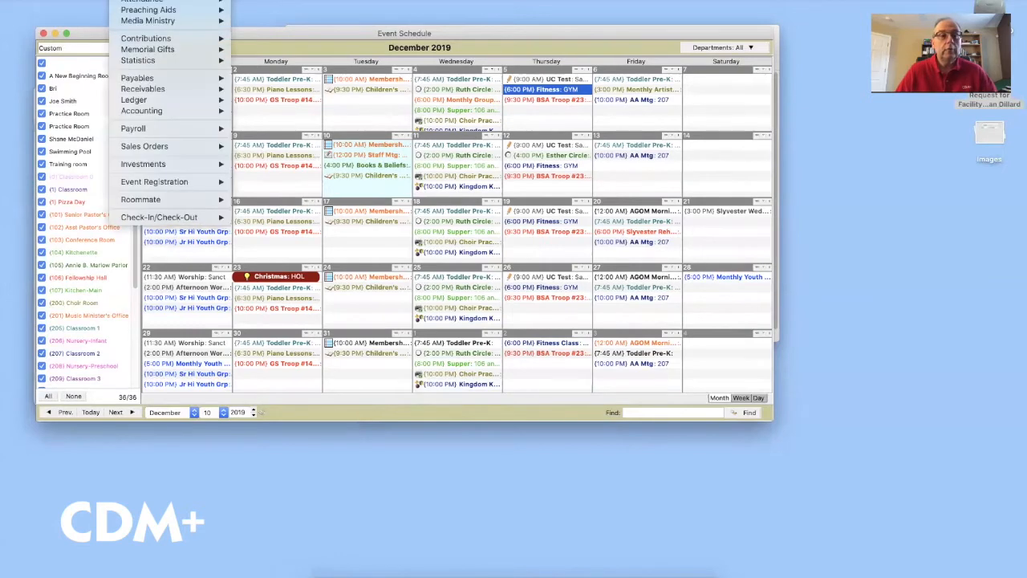
mouse_move(201, 200)
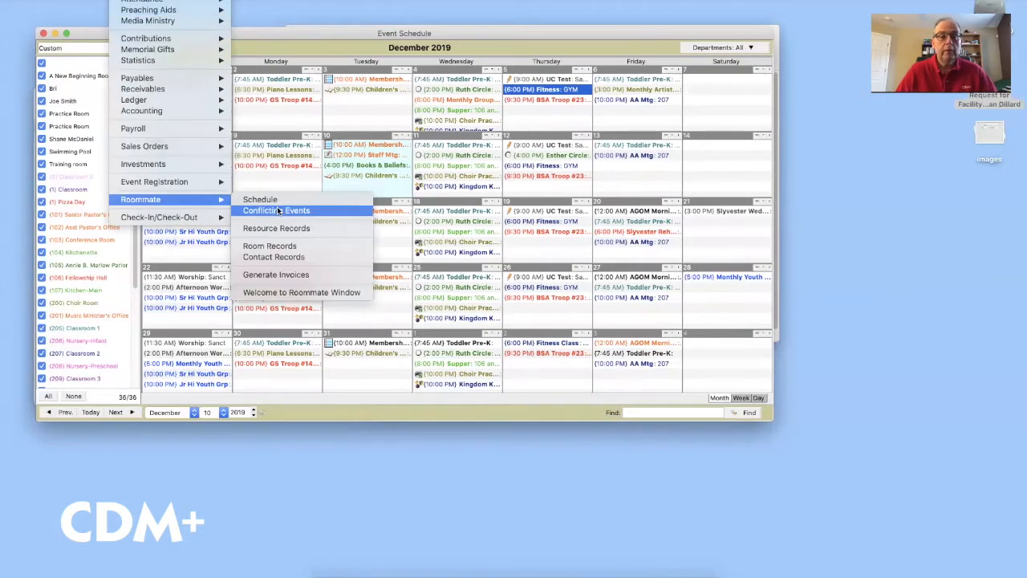
left_click(279, 205)
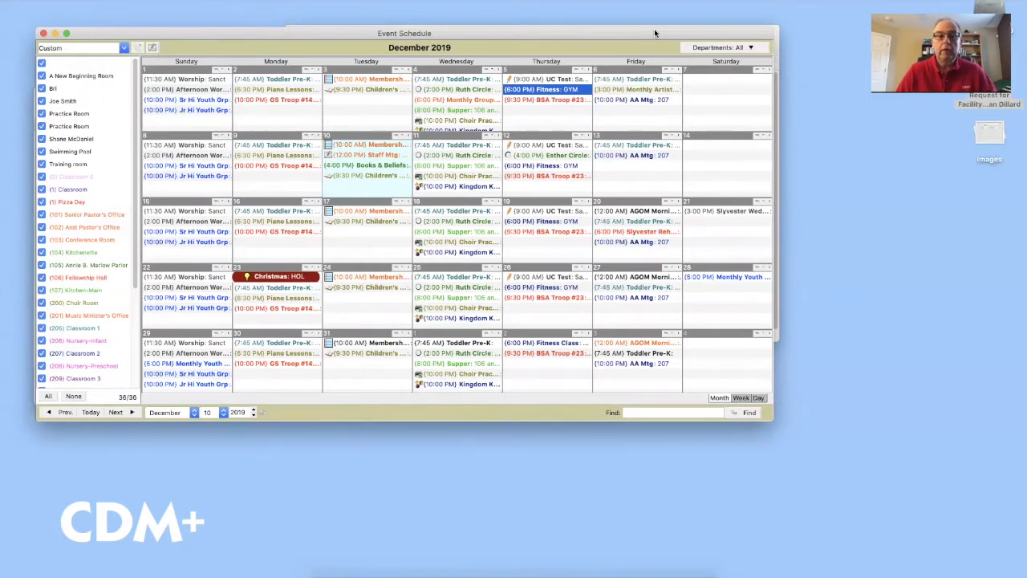
Place the Request for Facility Use document to the right of the event calendar
left_click_drag(655, 33, 653, 33)
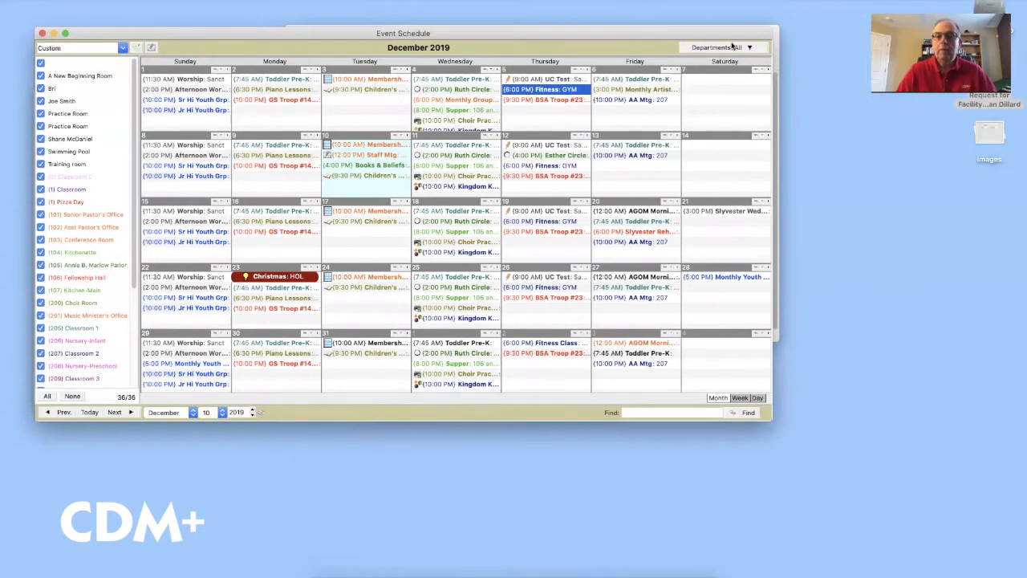
left_click(775, 36)
left_click_drag(751, 36, 805, 40)
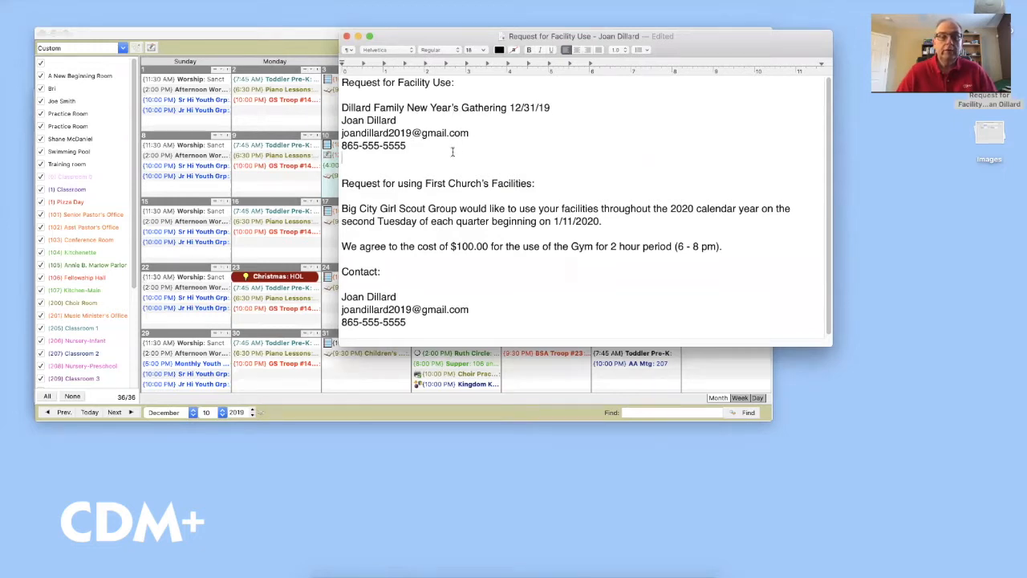
Read the facility request for the 12/31/19 family gathering, then return to the Event Schedule
scroll(569, 170, "down", 1)
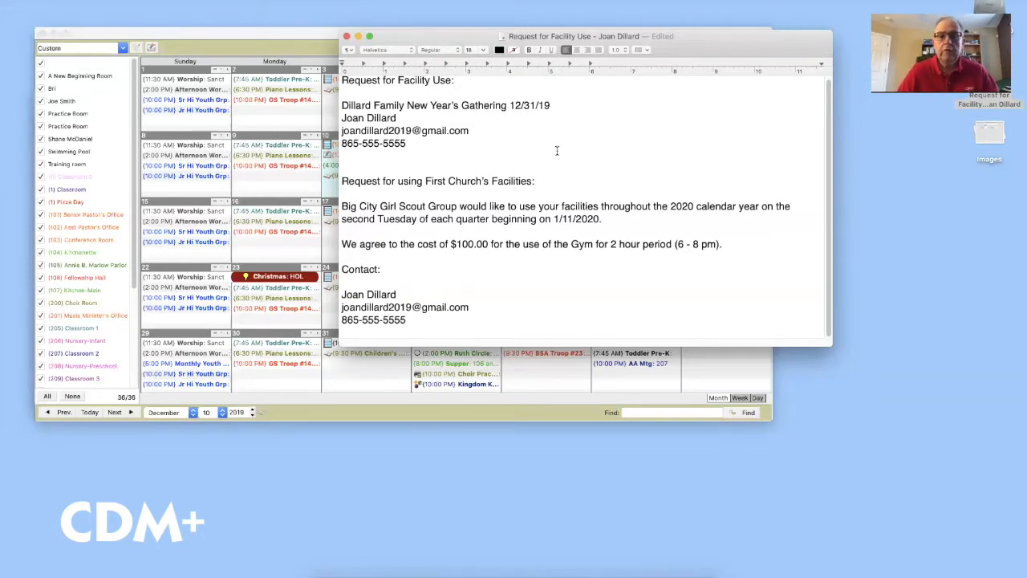
left_click(298, 34)
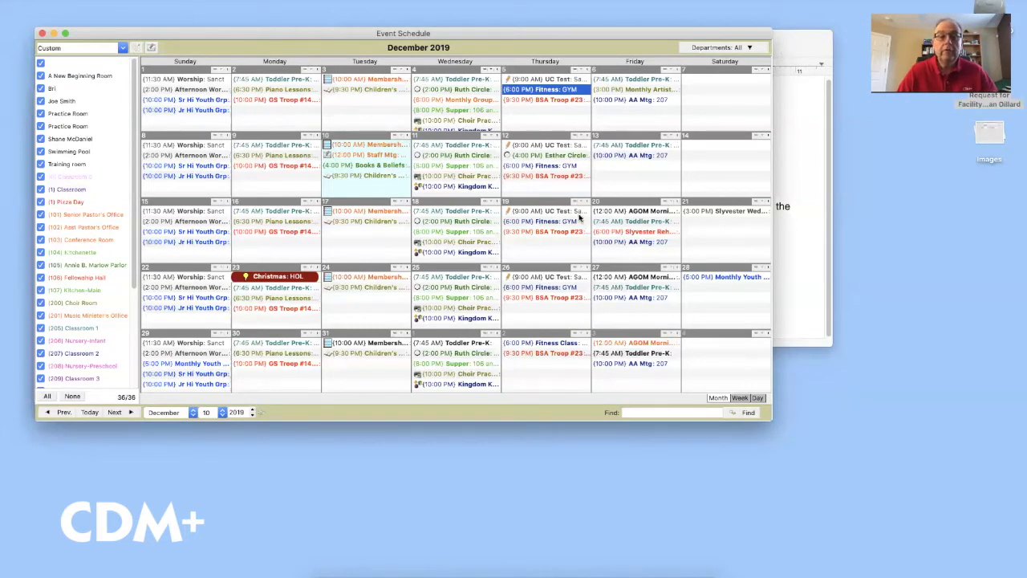
left_click(794, 40)
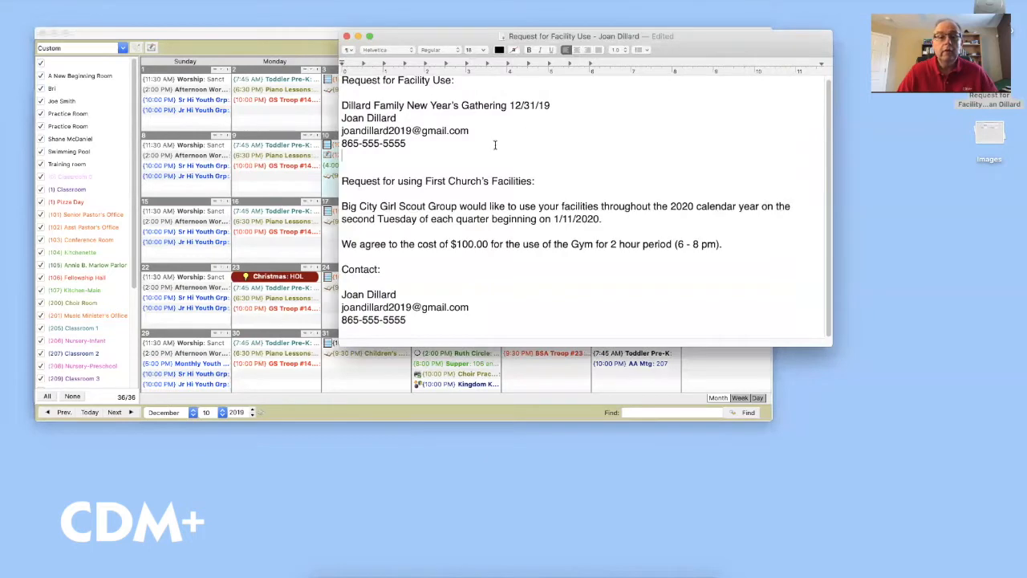
left_click(279, 35)
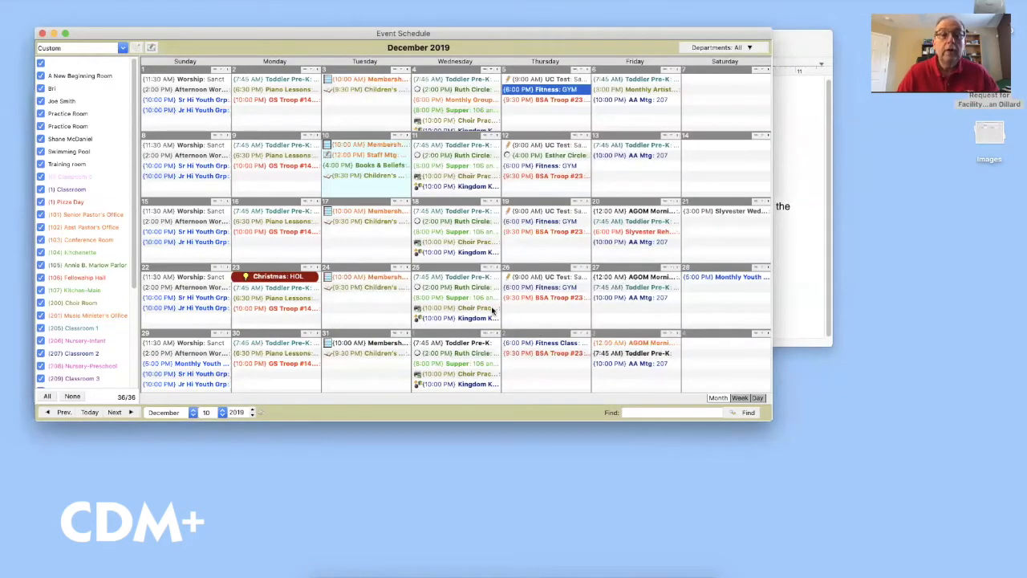
Create a new December 31 event described as 'Family New Year Gathering'
left_click(346, 363)
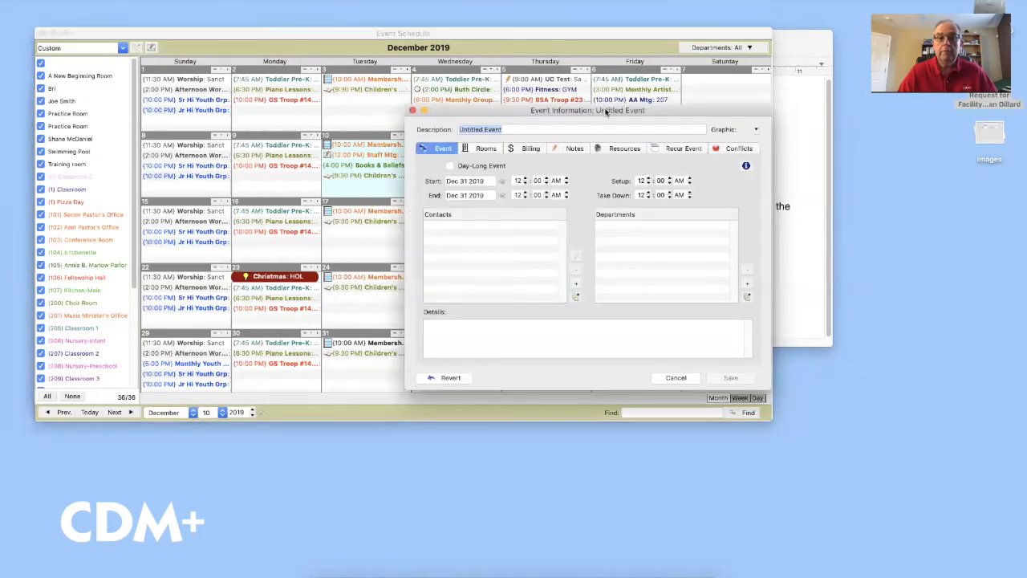
left_click_drag(604, 112, 626, 110)
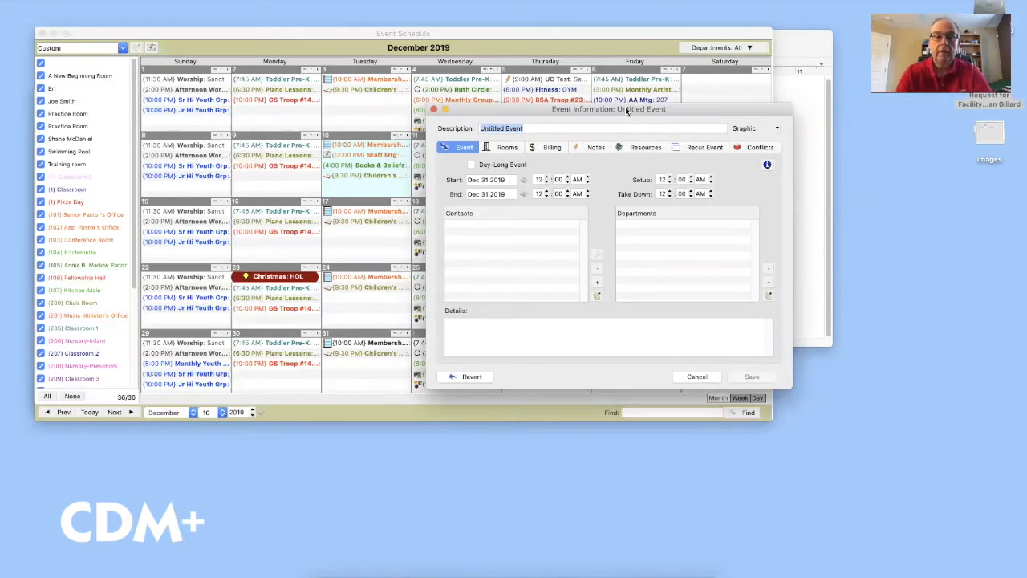
type("Dill")
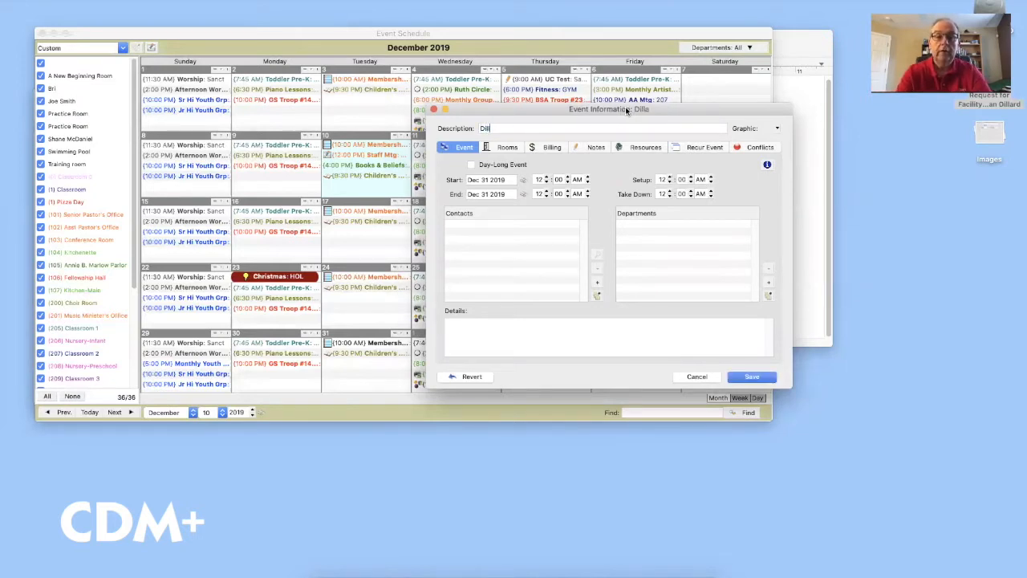
type("ard New")
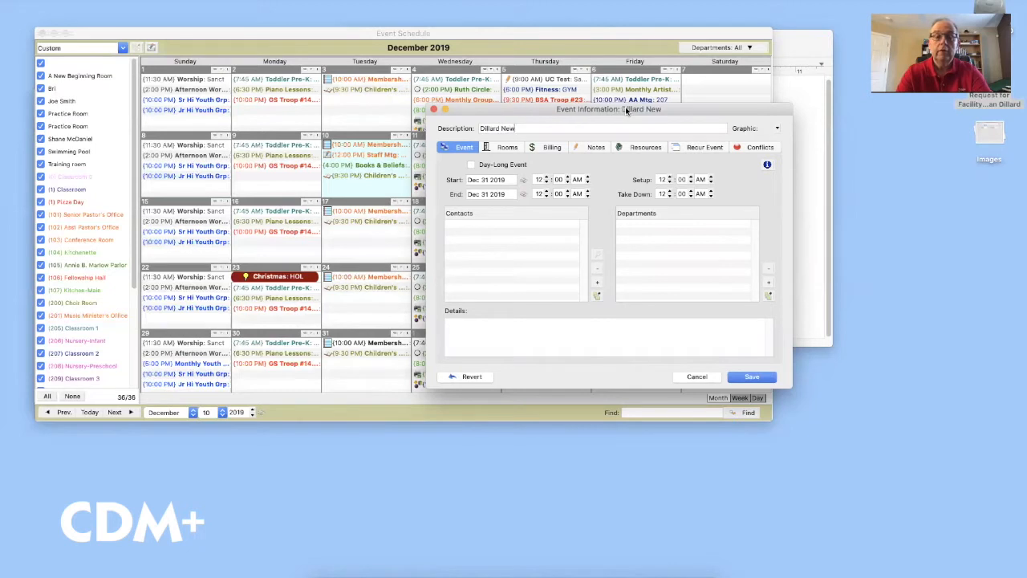
key("BackSpace")
key("BackSpace")
key("BackSpace")
type("Fam")
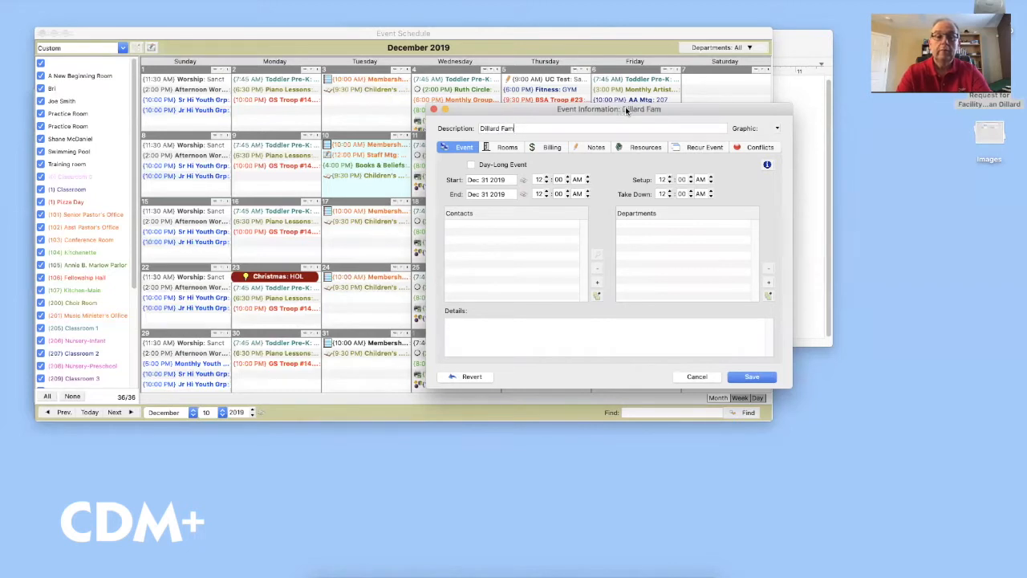
type("ily New Year")
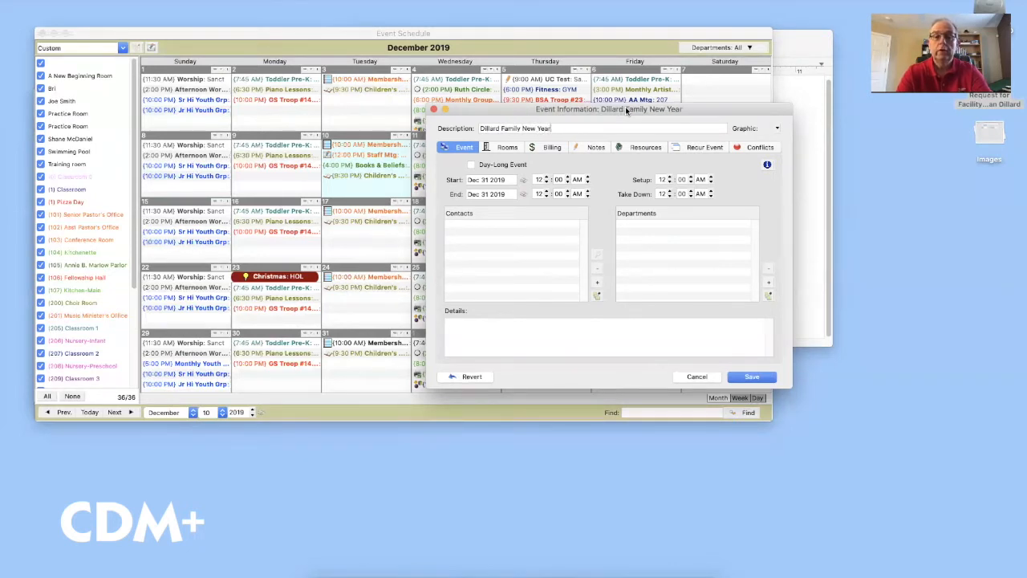
type(" Gathering")
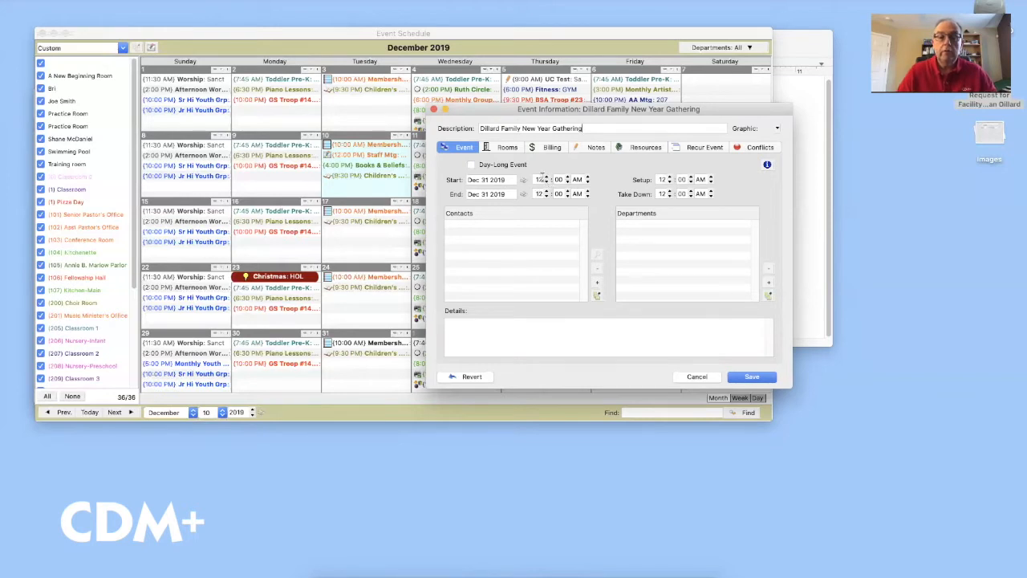
Set the event to start at 8 PM and end at 1 AM on 1/1/20
left_click(547, 183)
left_click(546, 190)
left_click(454, 188)
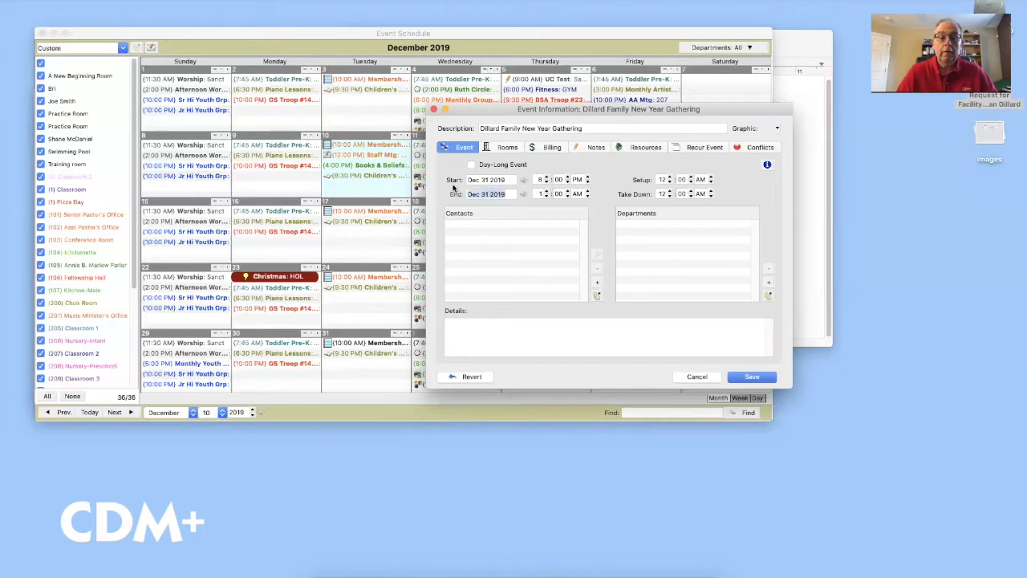
type("1/1/2")
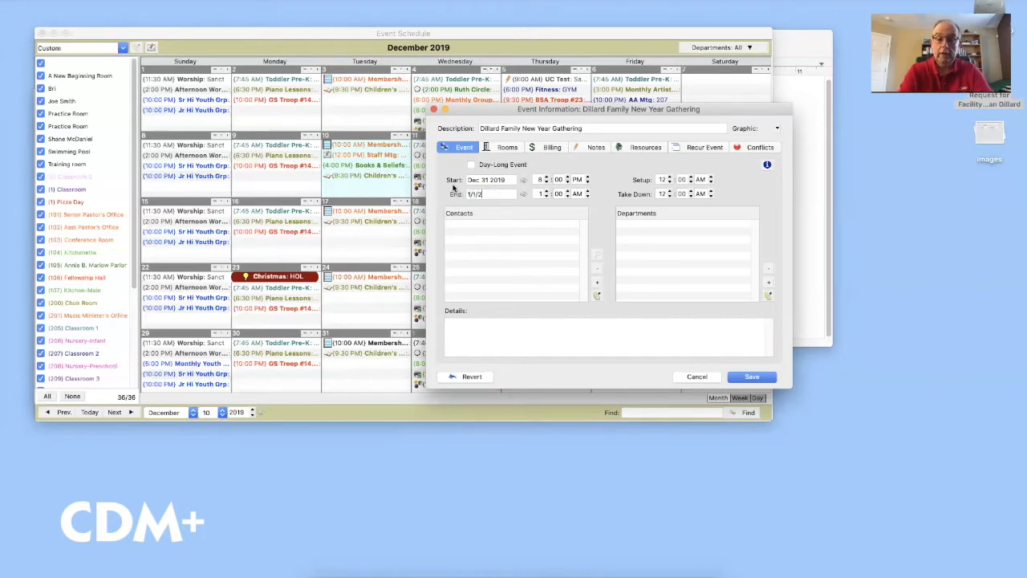
type("0")
key("Tab")
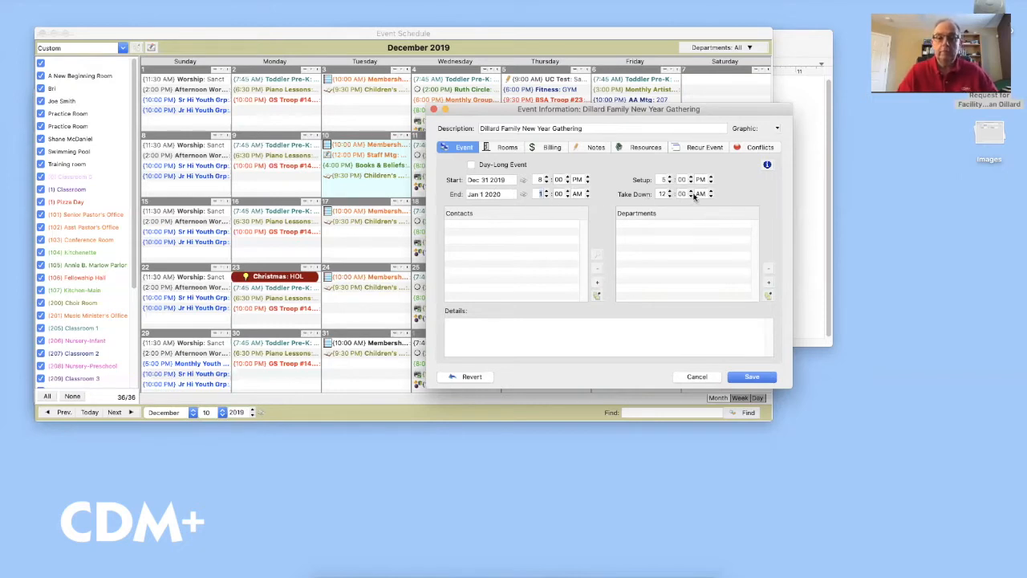
Book the Gym as the New Year gathering's room and show its billing details
left_click(510, 150)
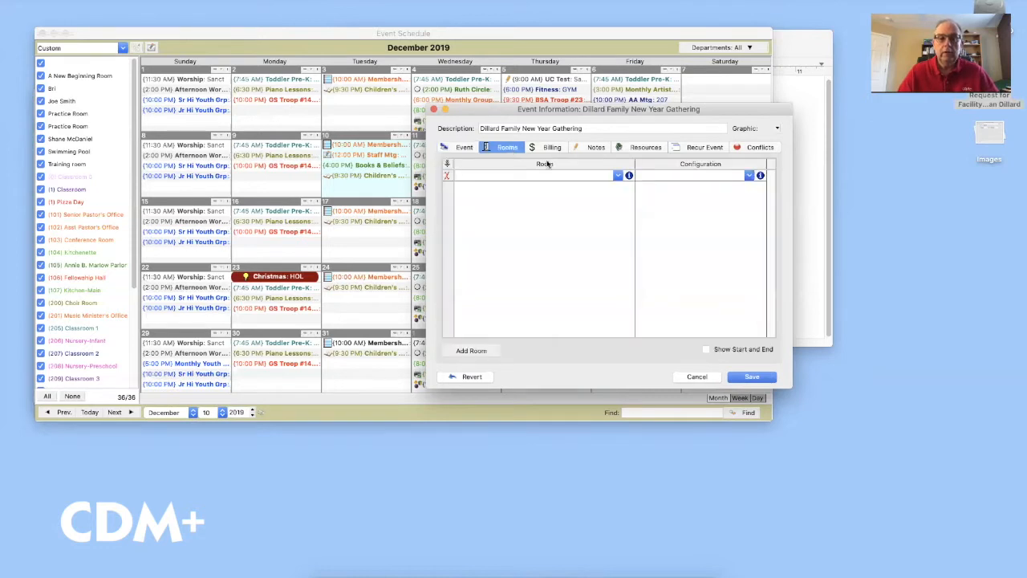
type("gym")
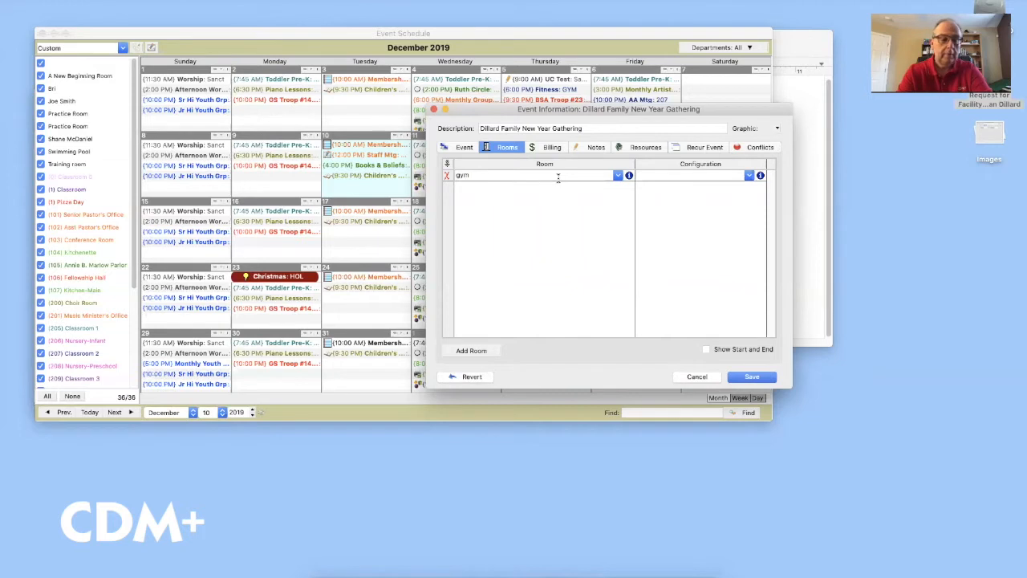
key("Tab")
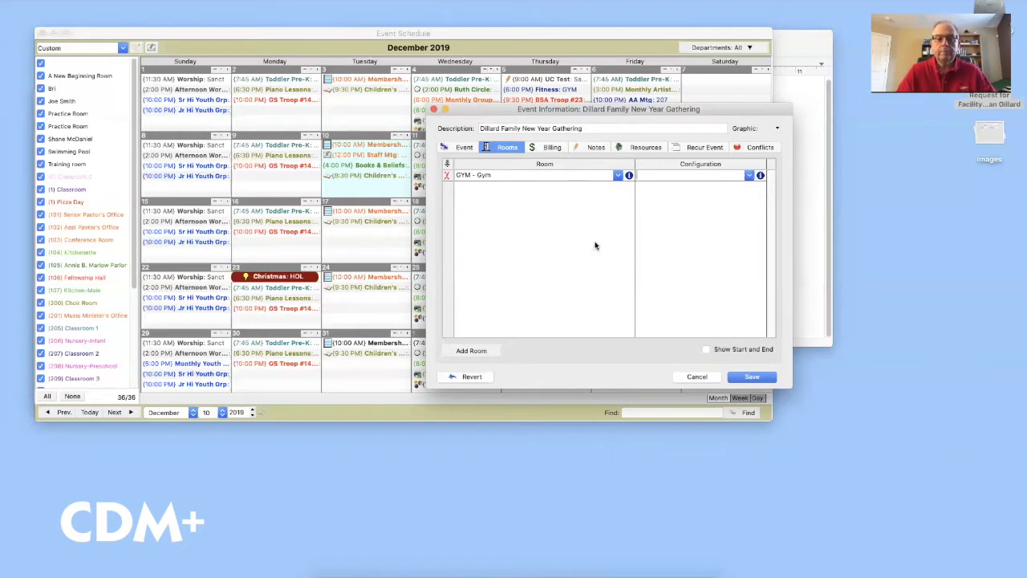
left_click(554, 148)
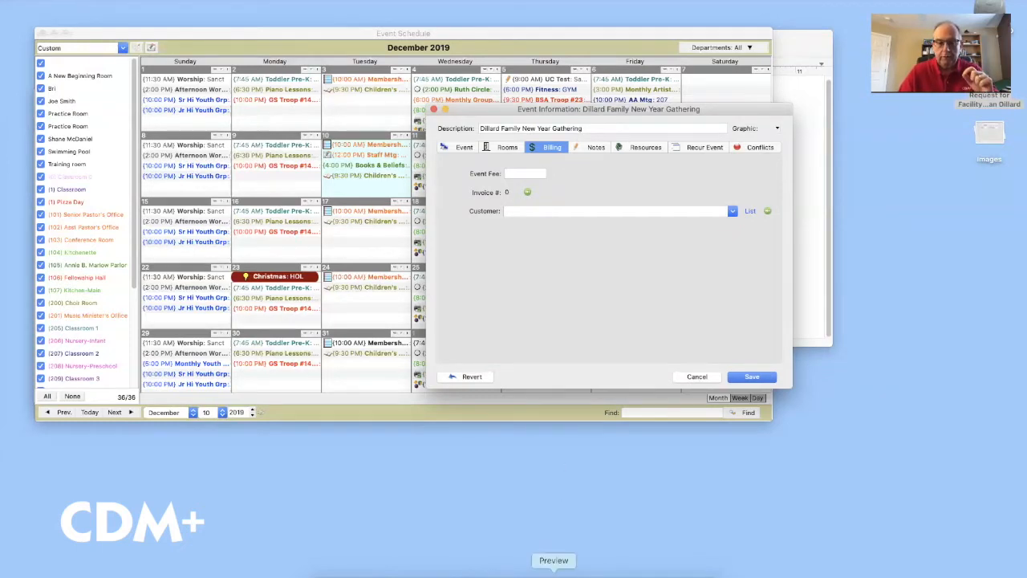
Enter a 100.00 event fee and bring up the Customers list
left_click(553, 574)
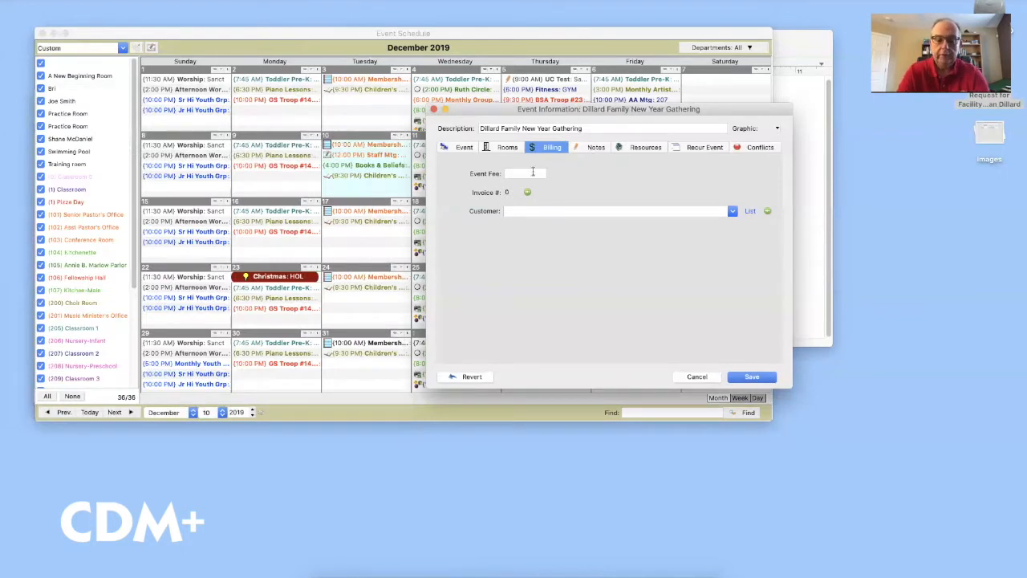
type("100.00")
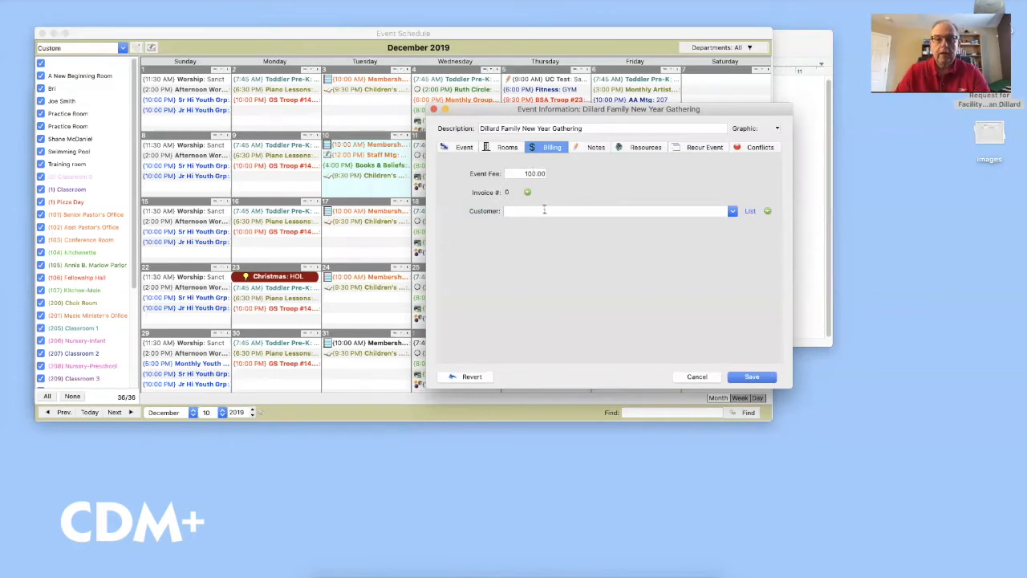
left_click(750, 211)
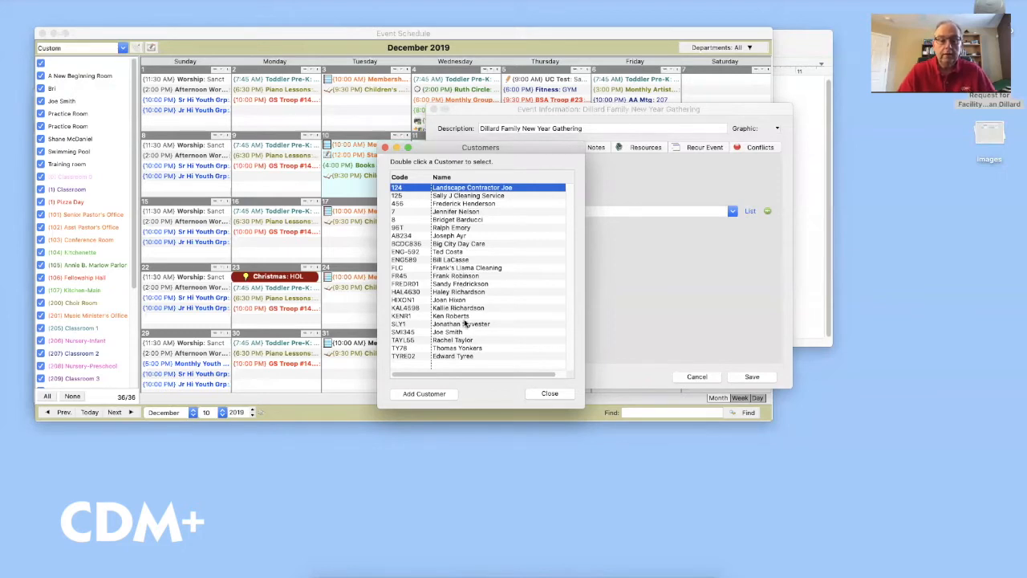
Add and save a new customer with the requester's code, name, phone number and e-mail
left_click(430, 394)
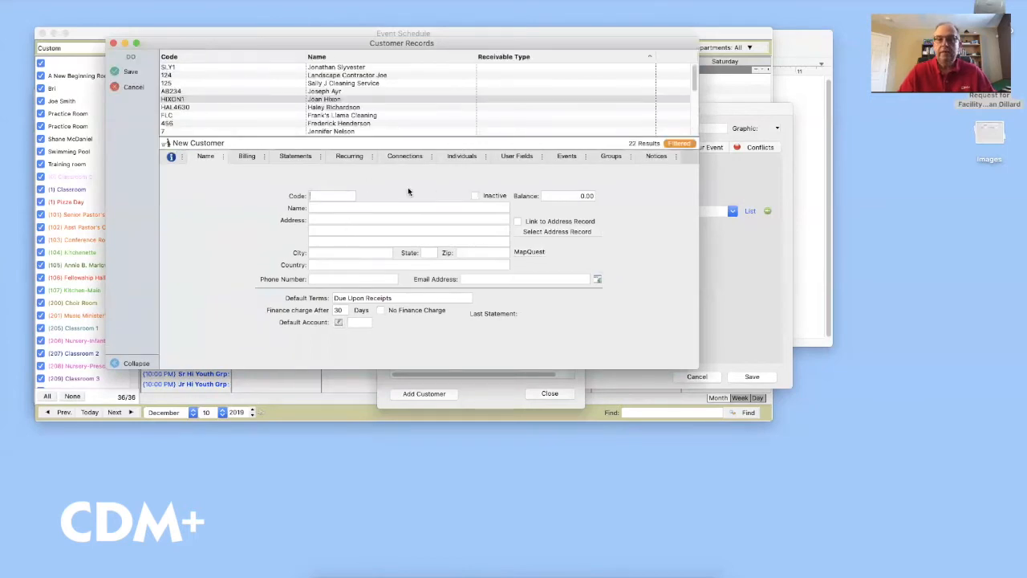
type("DILL01")
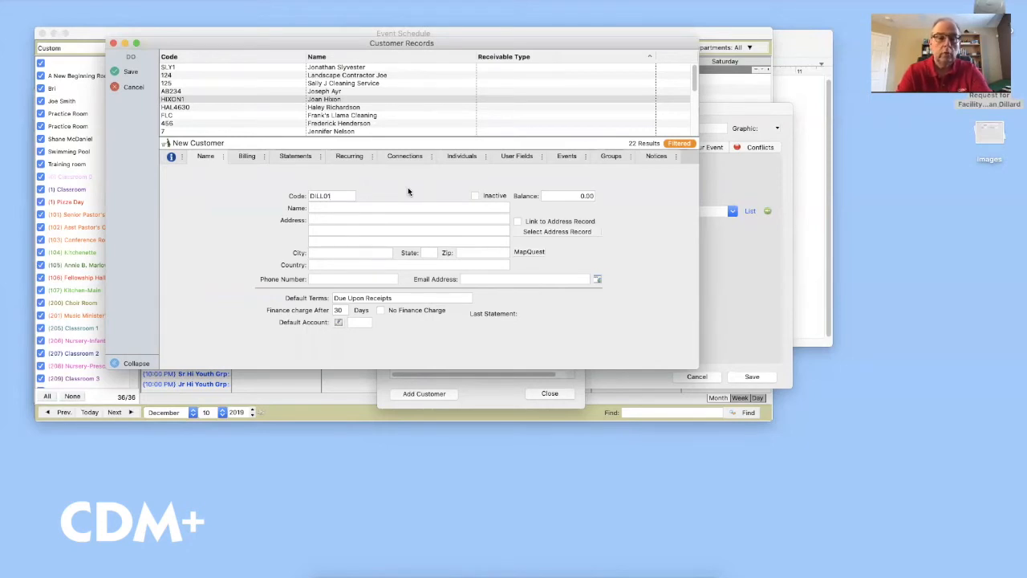
key("Tab")
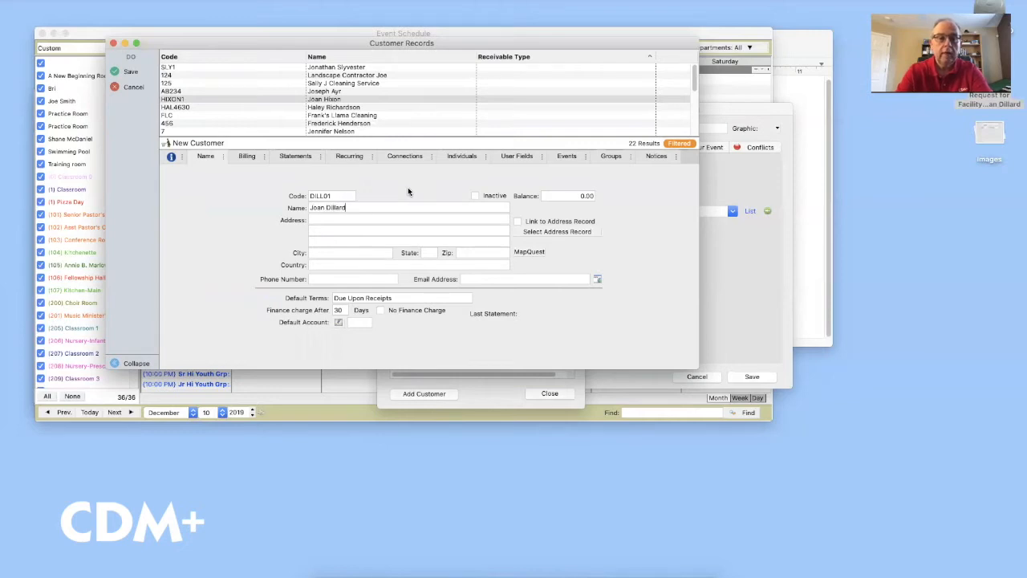
left_click(353, 281)
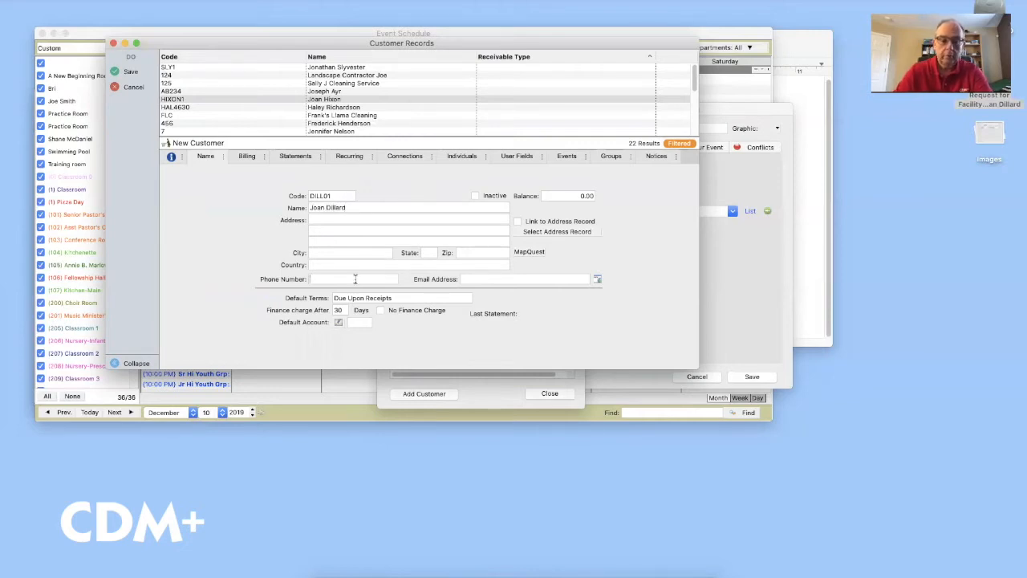
type("(866)")
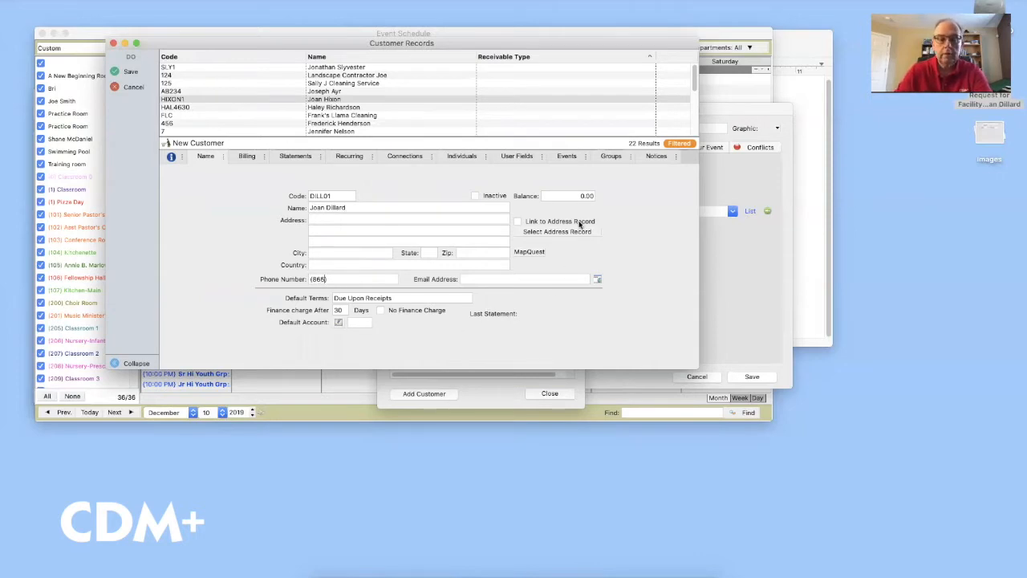
type(" 555")
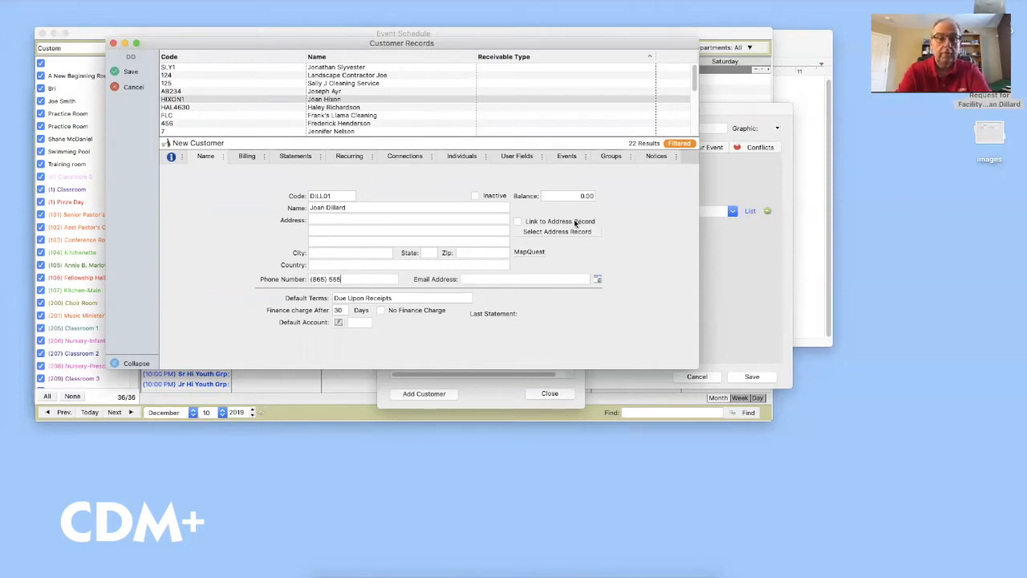
type("-5555")
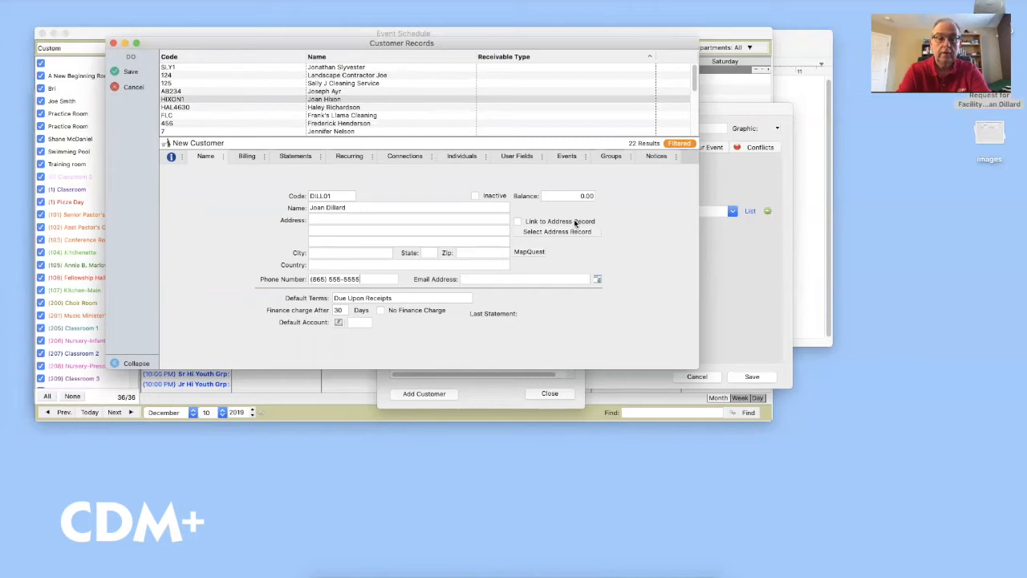
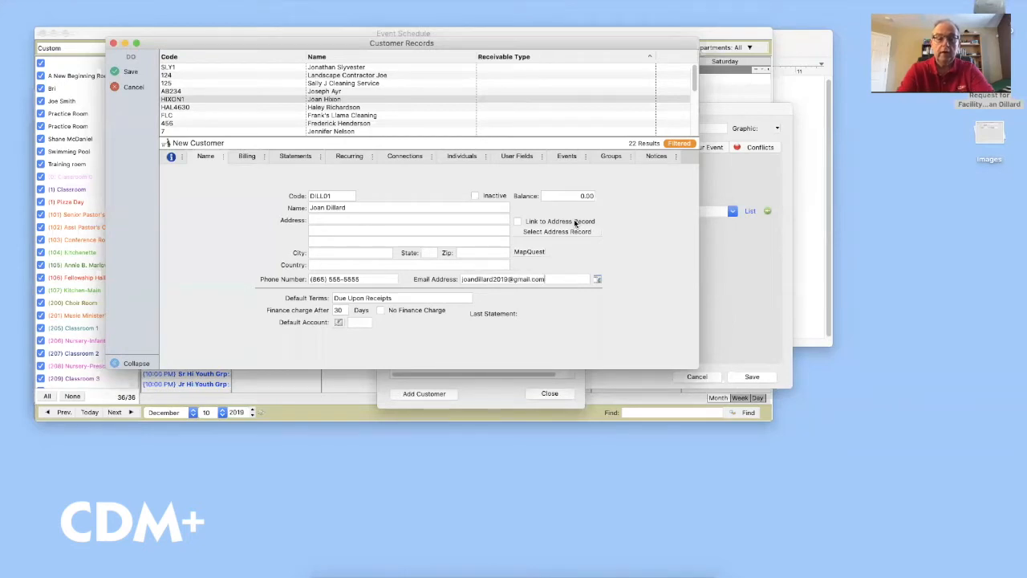
left_click(793, 39)
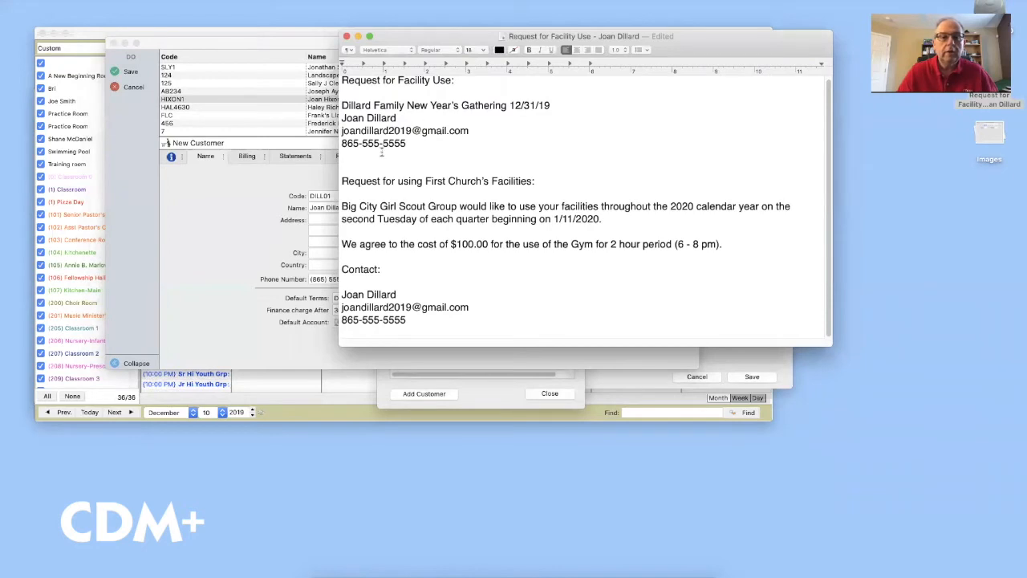
left_click(227, 238)
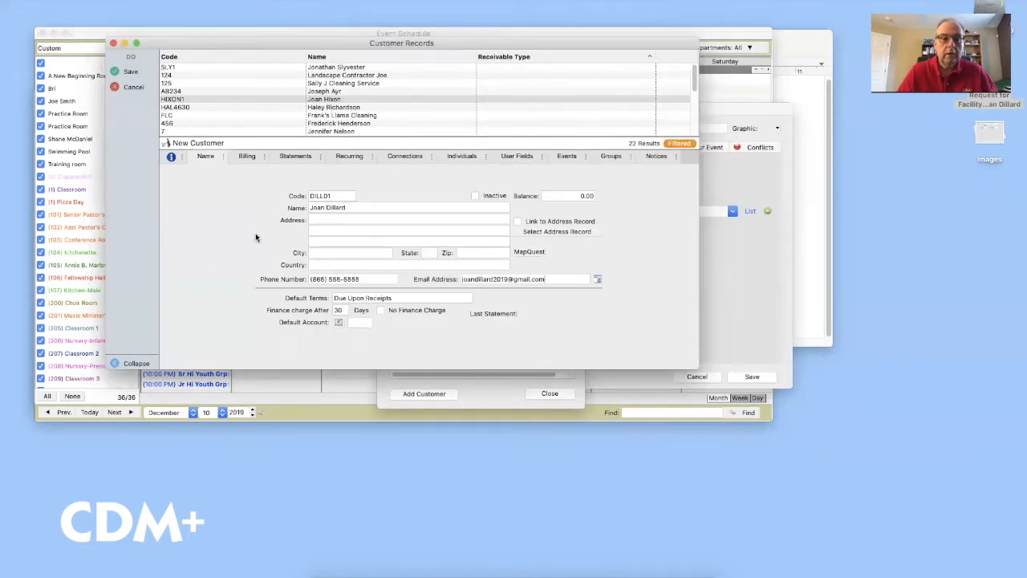
left_click(131, 71)
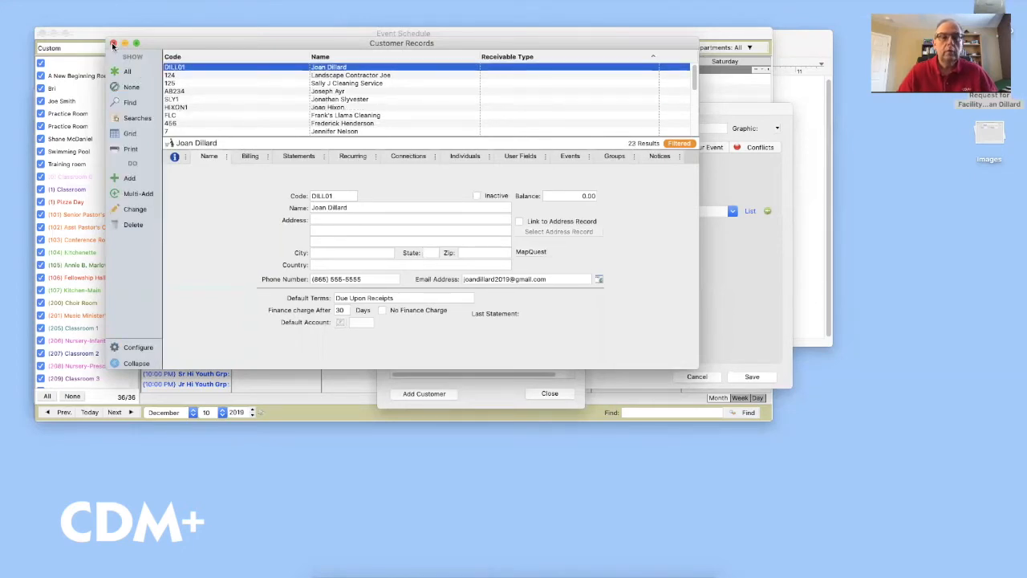
Close Customer Records and assign the newly added customer to the event's billing
left_click(113, 44)
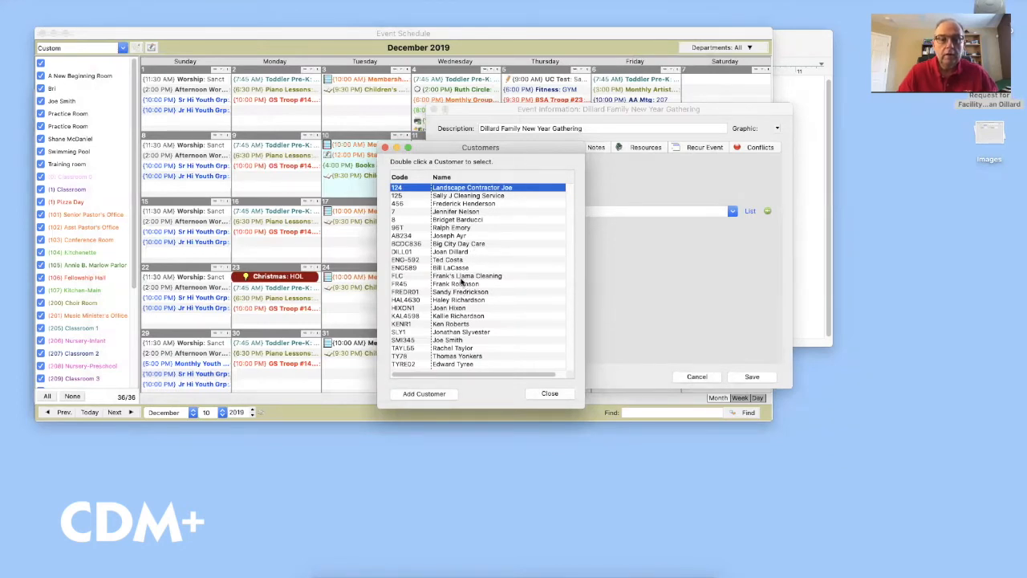
left_click(456, 251)
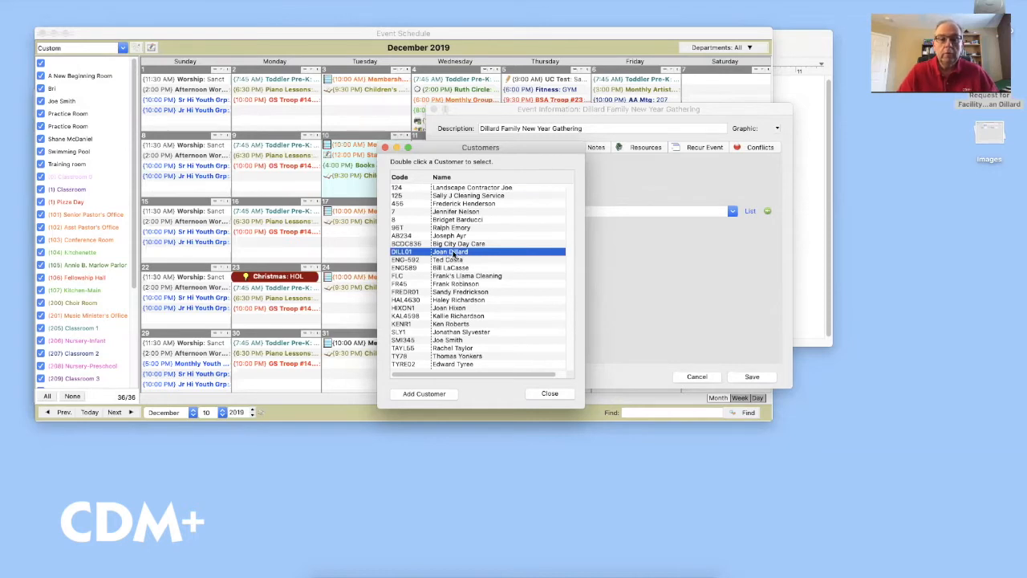
double_click(454, 254)
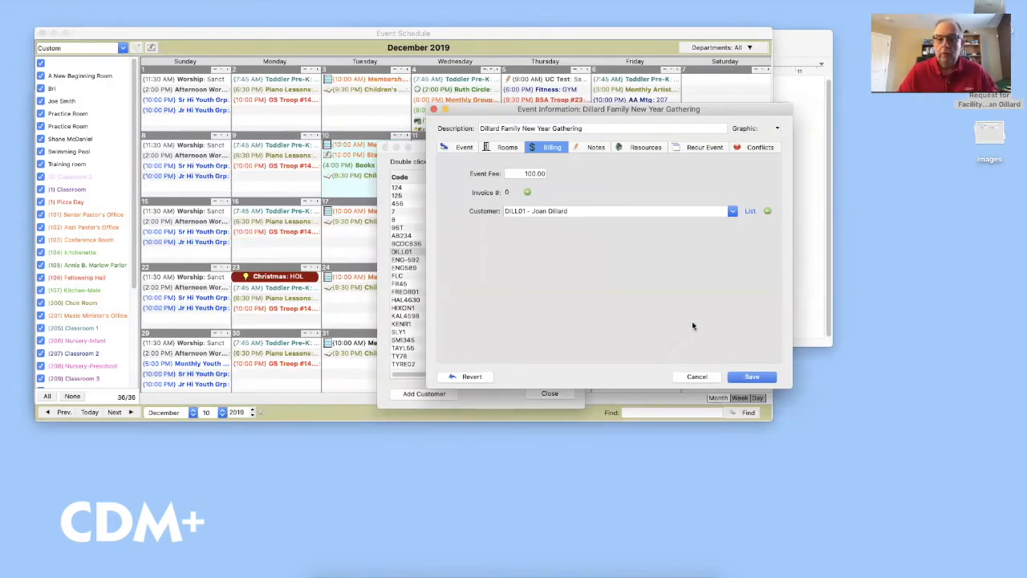
Save the event without assigning default room resources
left_click(750, 375)
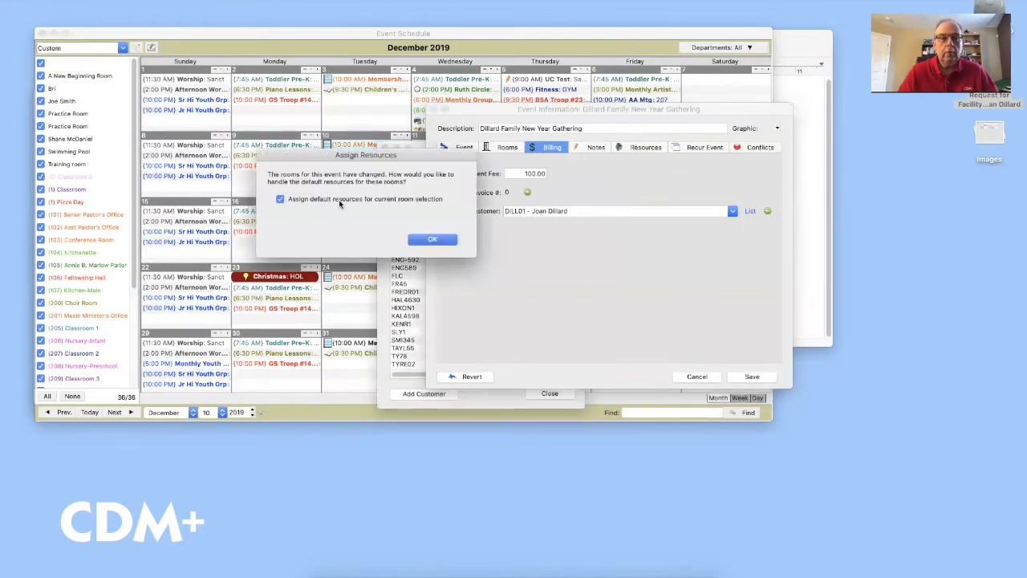
left_click(313, 201)
left_click(432, 240)
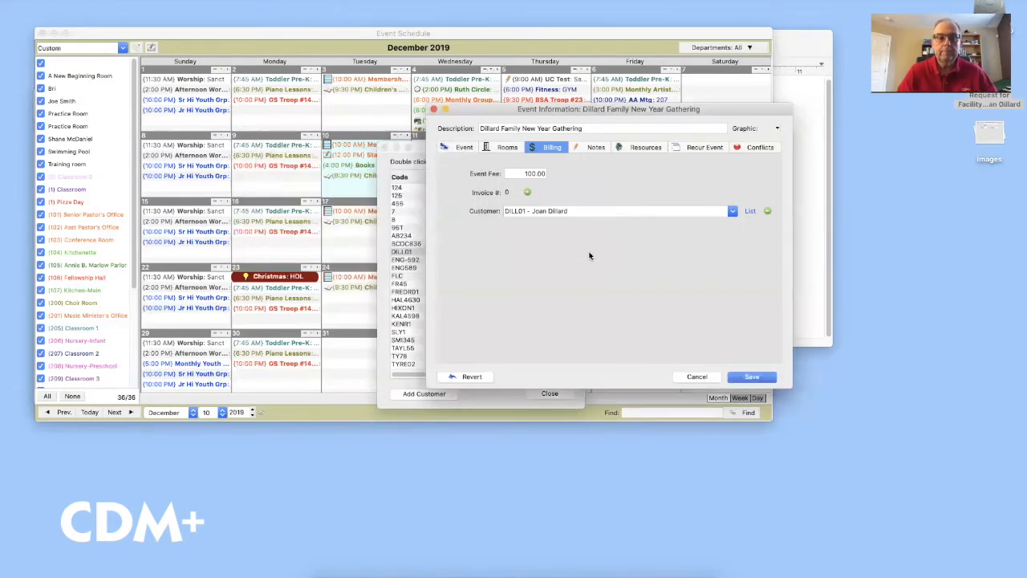
key("Return")
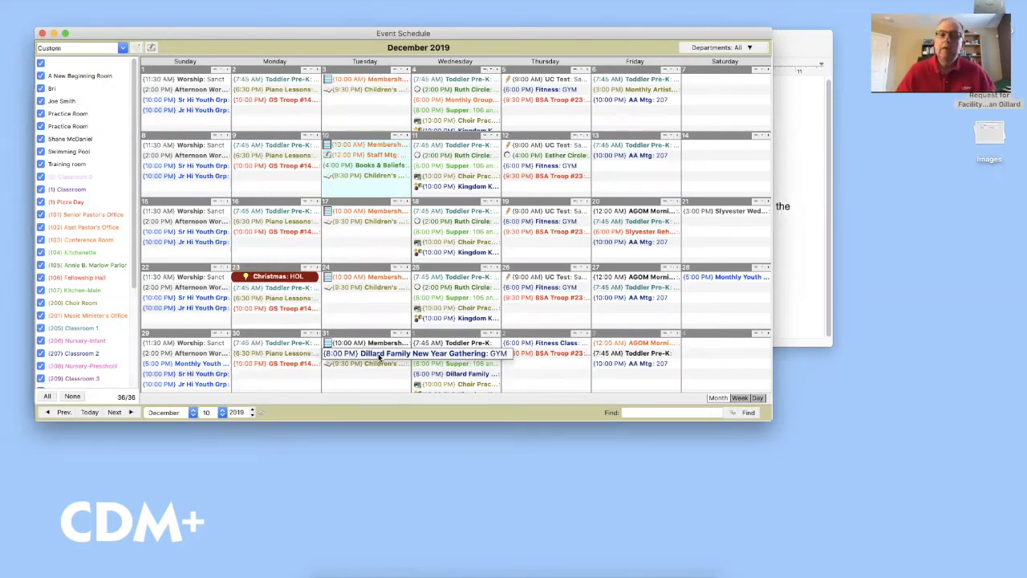
left_click(798, 152)
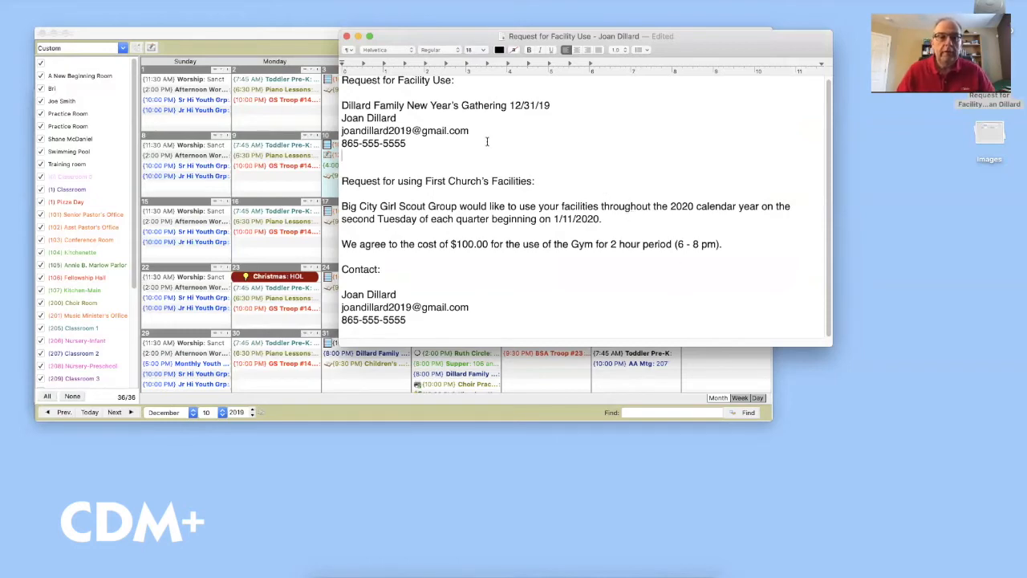
Advance the Event Schedule to January 2020 while rechecking the facility request document
left_click(309, 38)
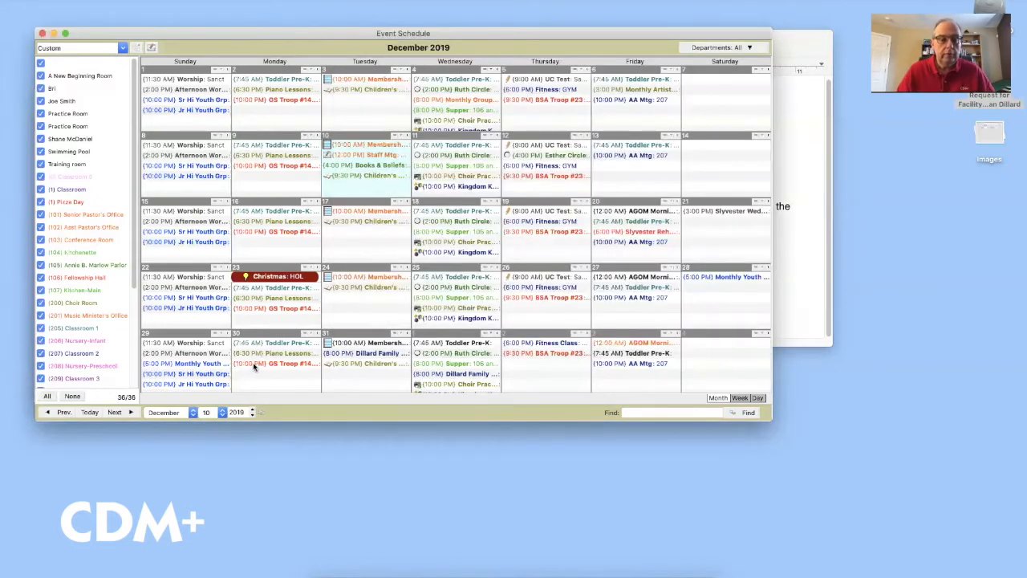
left_click(124, 412)
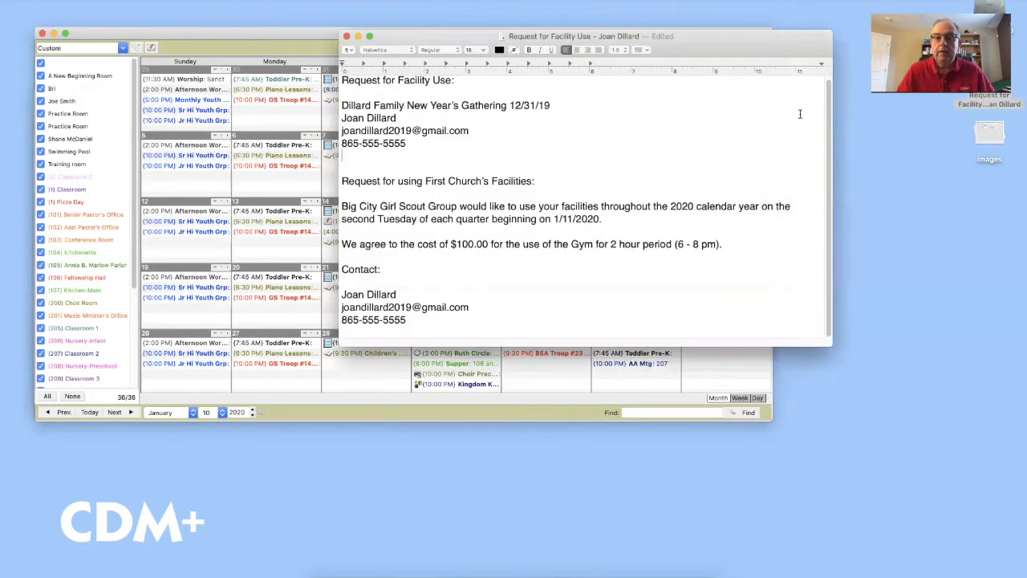
left_click(802, 118)
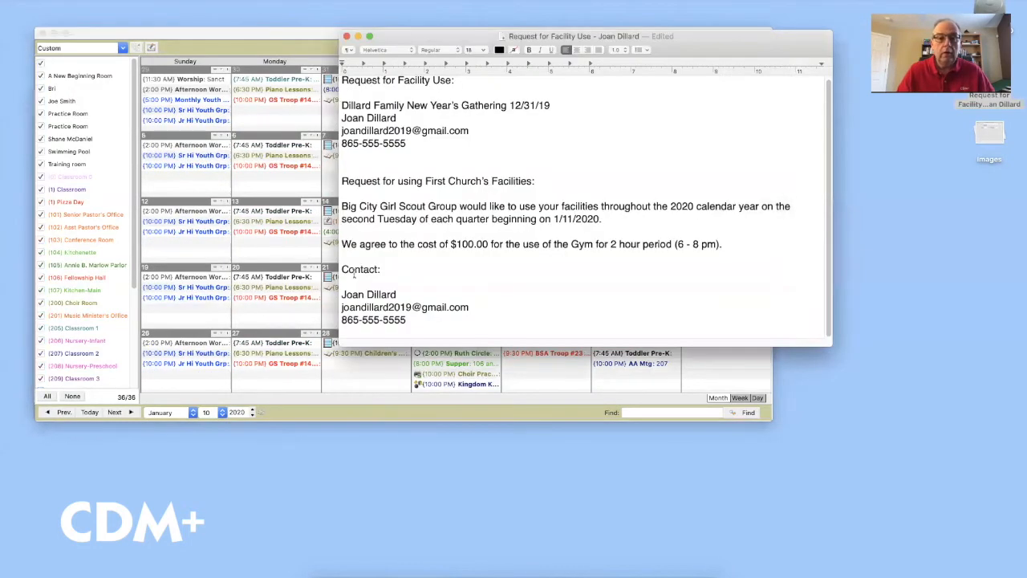
left_click(260, 34)
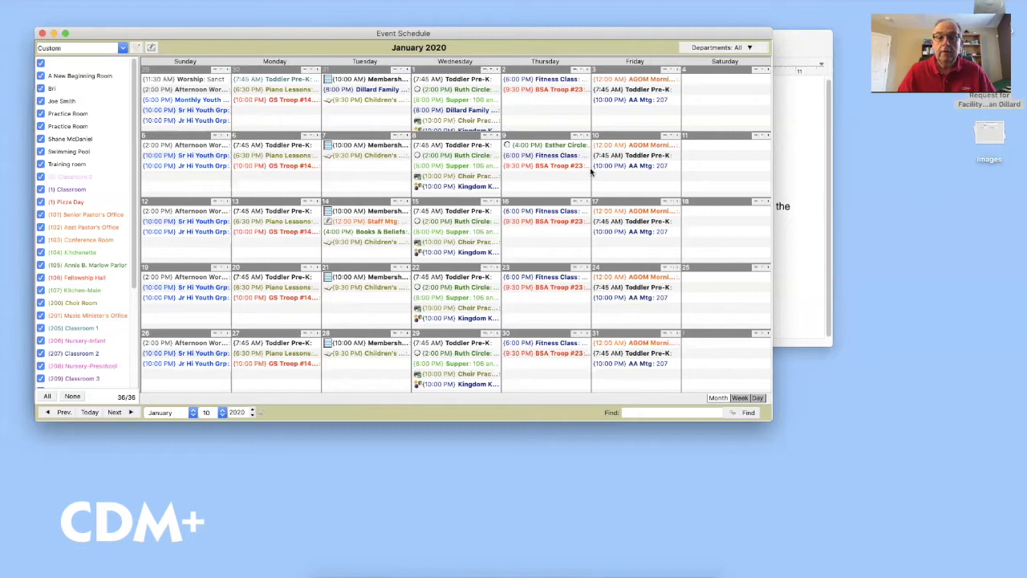
Create the Jan 6, 2020 'Big City Girl Scout Troop' event: 6–8 PM, 5 PM setup, 8:30 PM take-down
double_click(262, 180)
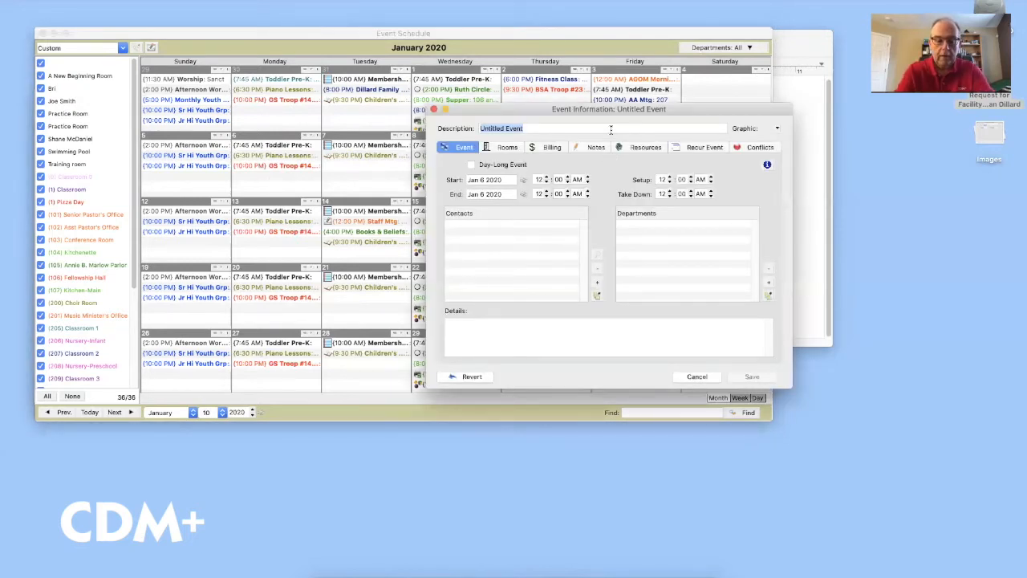
type("Big City")
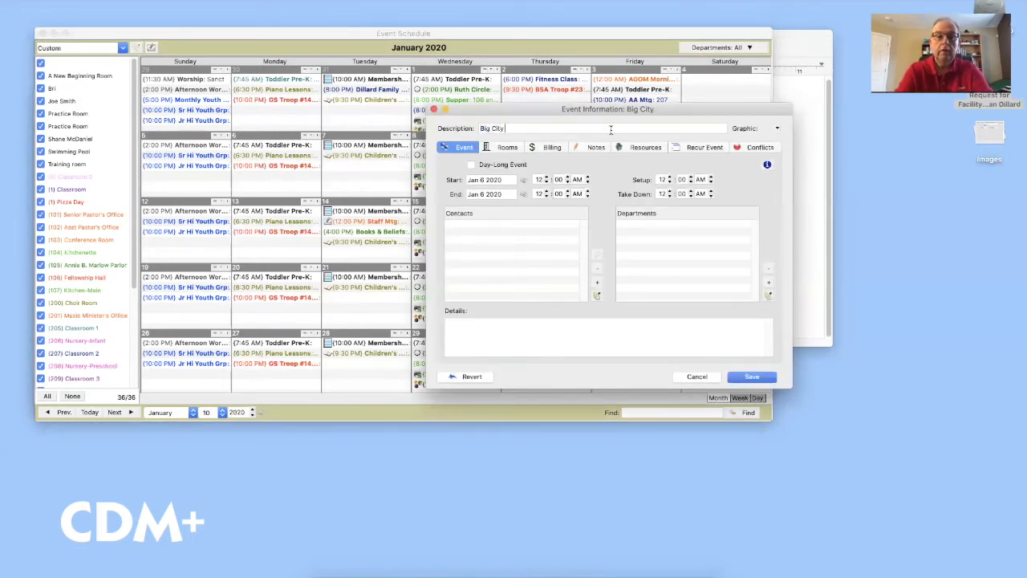
type(" Girl Sc")
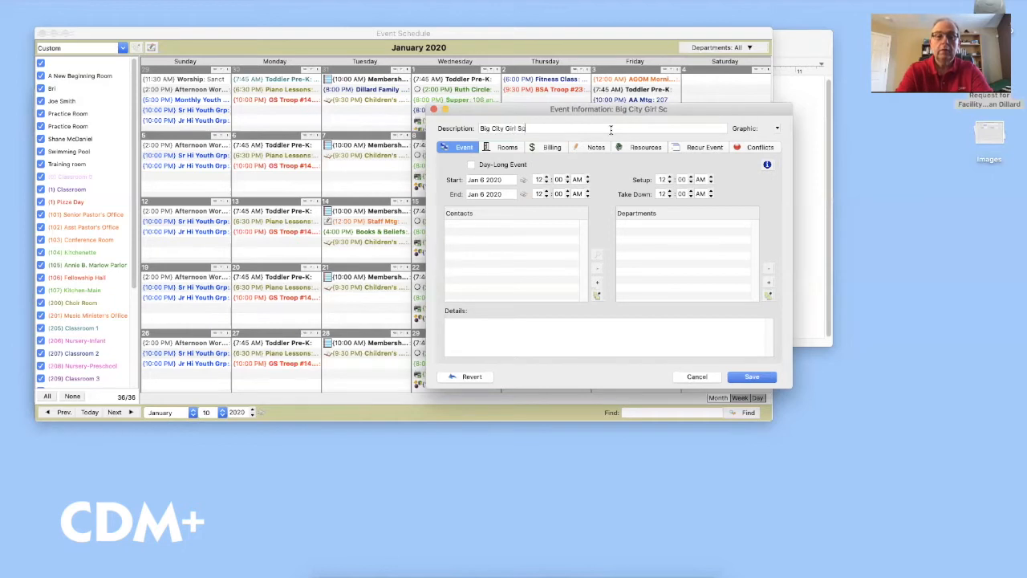
type("out Troop")
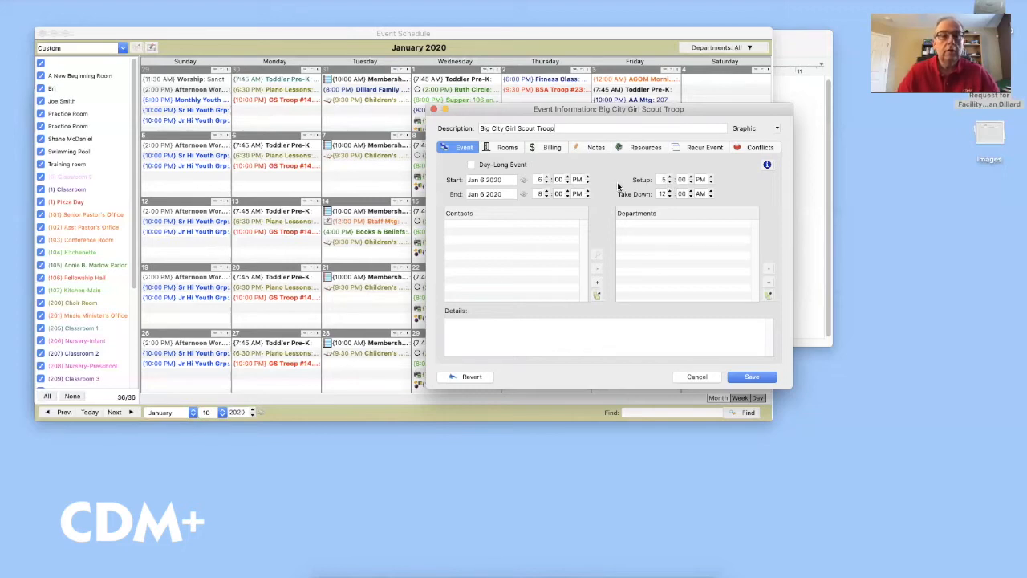
left_click(670, 195)
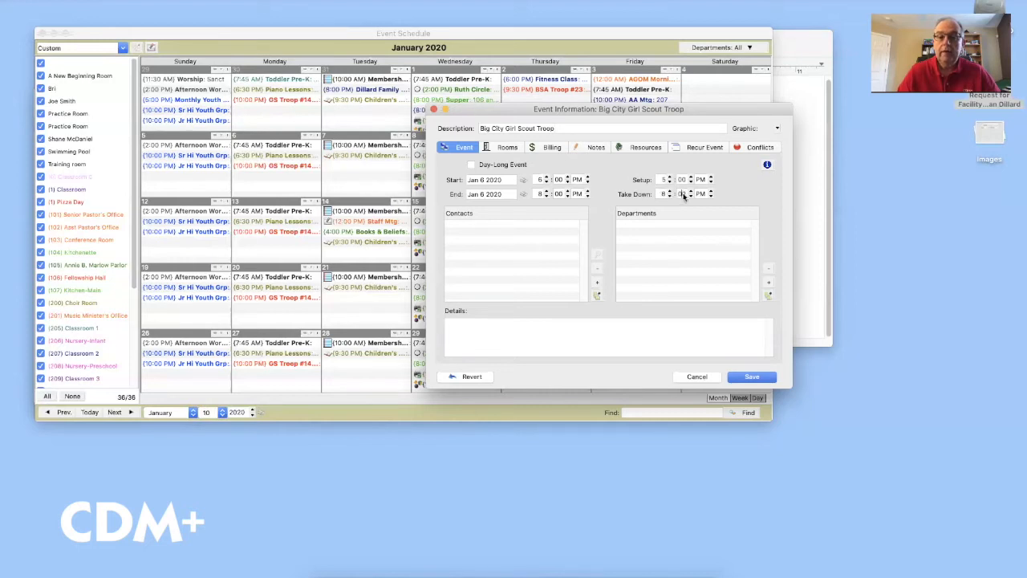
type("30")
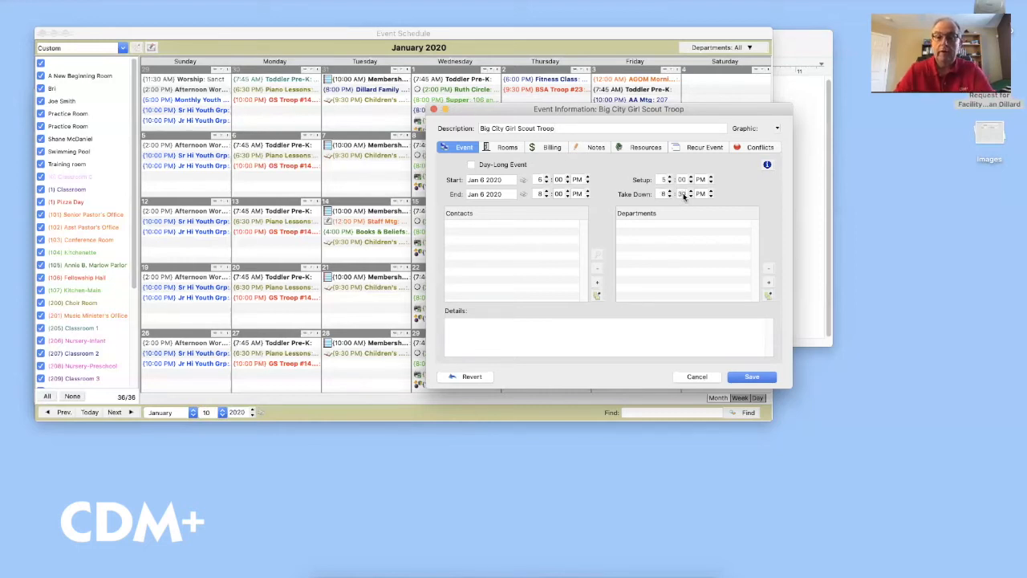
key("Tab")
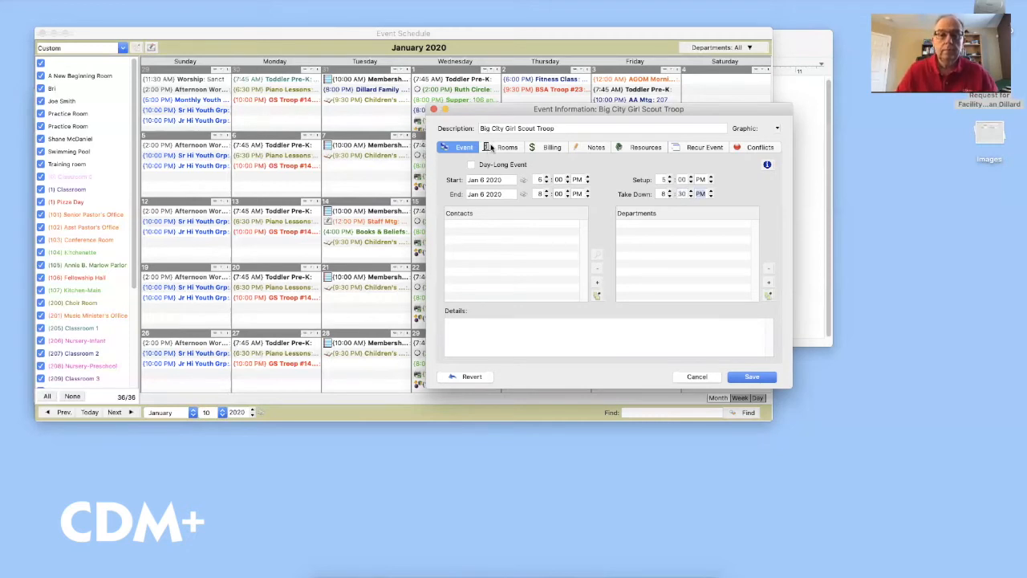
left_click(507, 148)
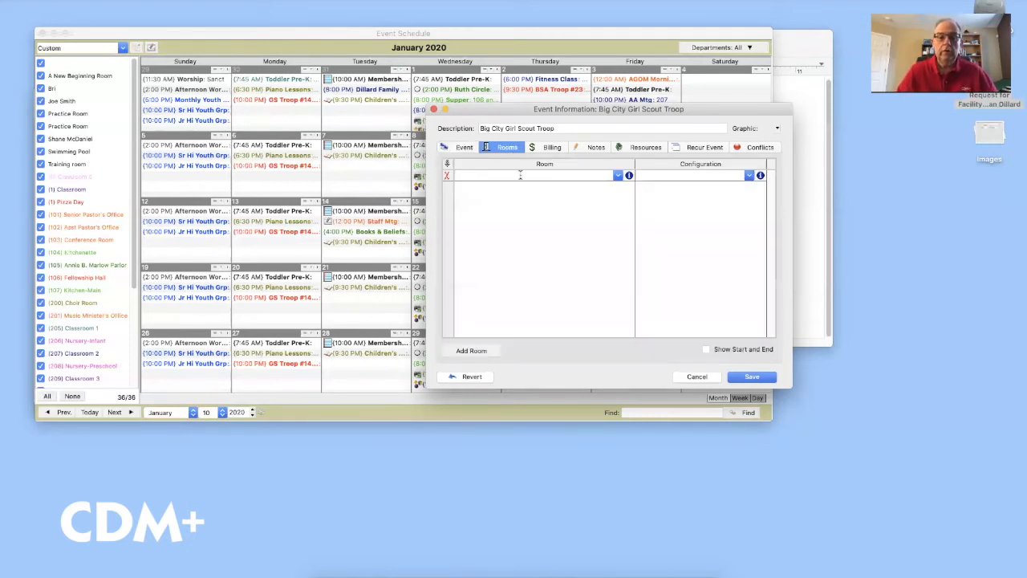
left_click(617, 174)
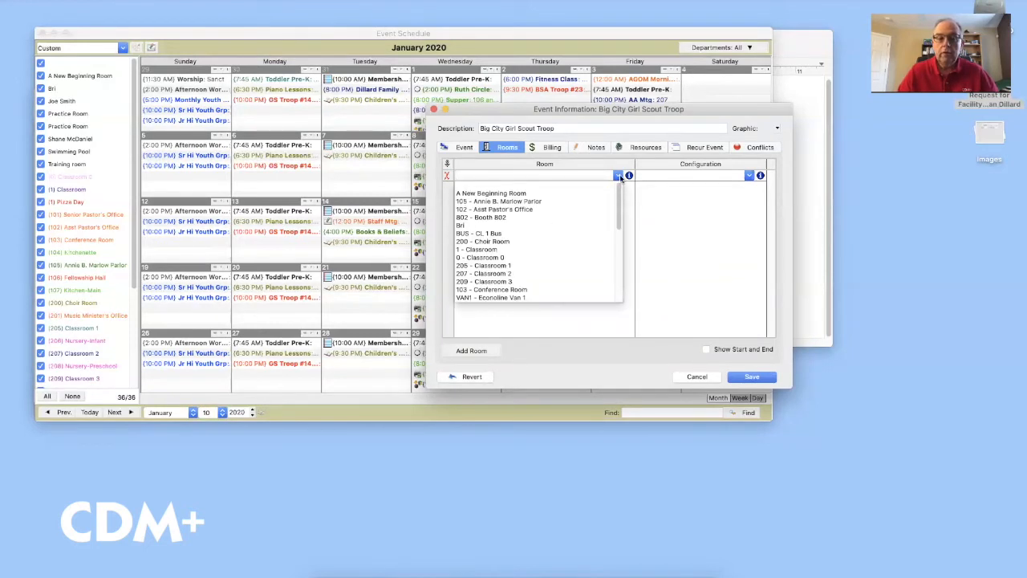
Book the Gym room for the event without choosing a room configuration
scroll(565, 229, "down", 2)
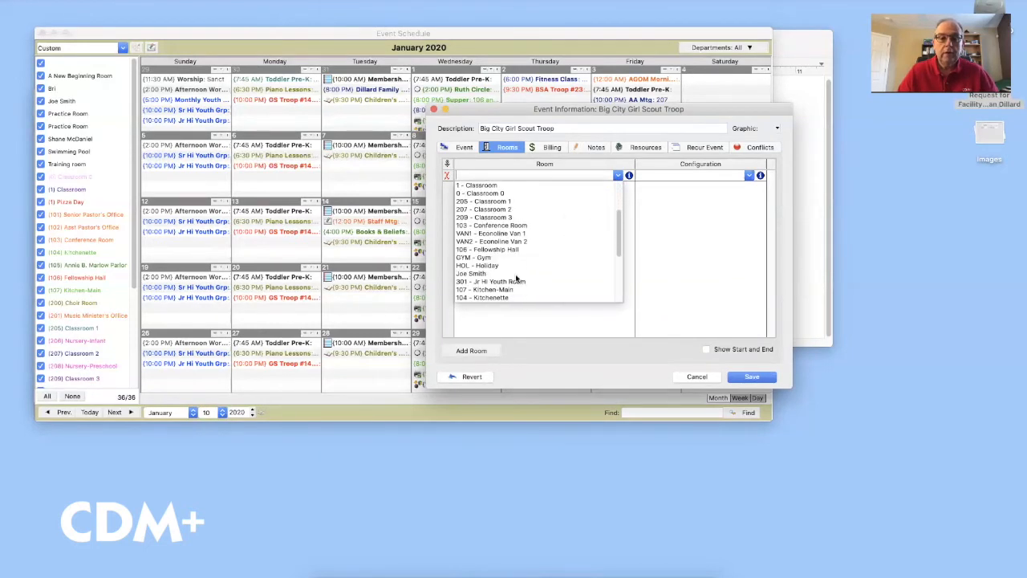
left_click(477, 258)
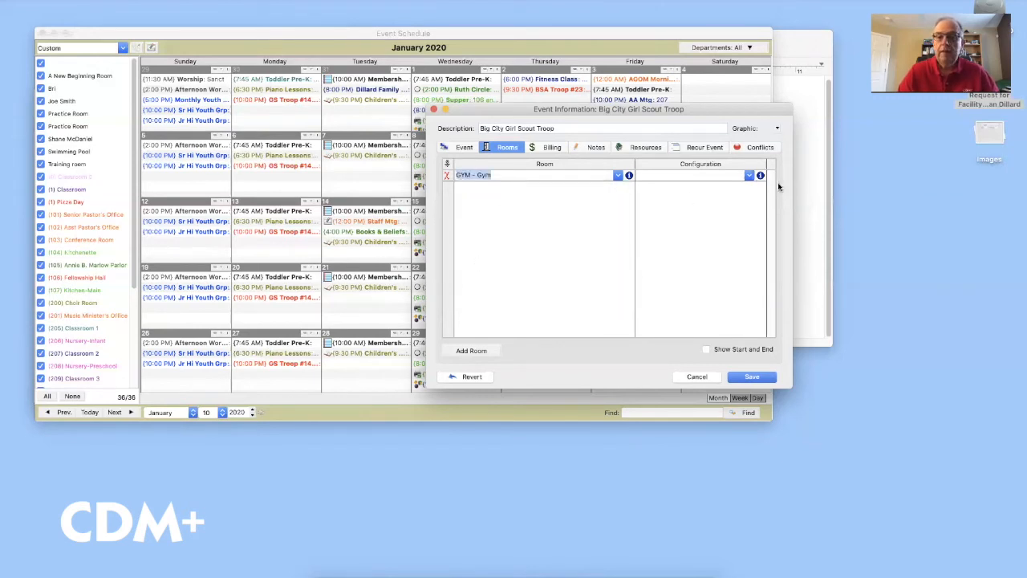
left_click(750, 177)
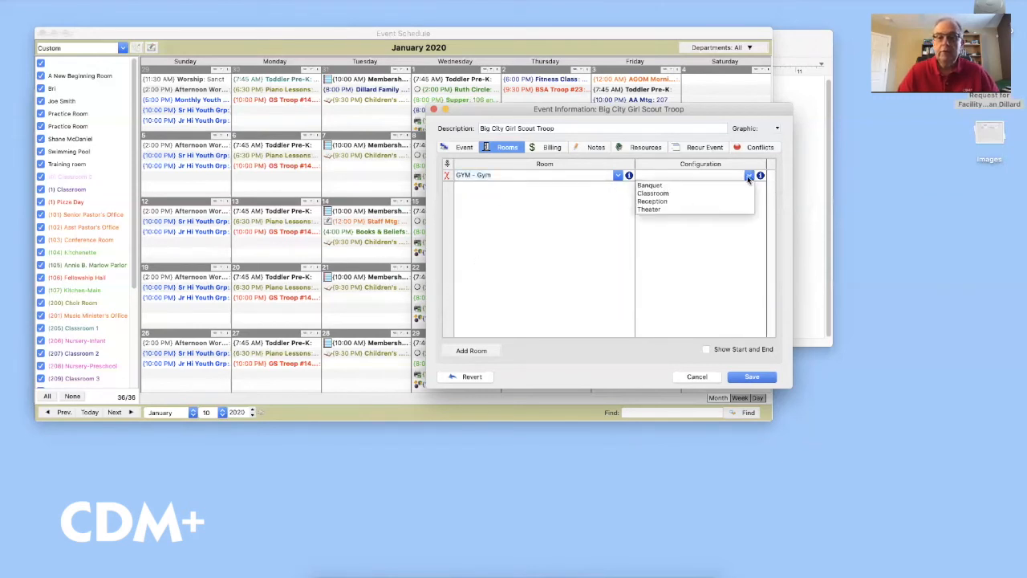
left_click(662, 227)
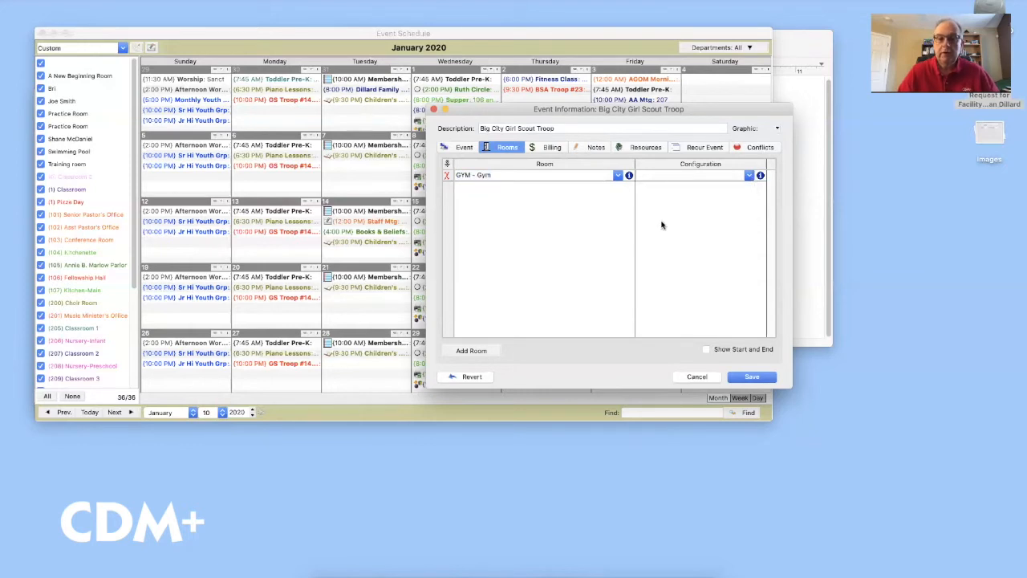
Enter a 100.00 event fee and assign the requesting customer for billing
left_click(554, 148)
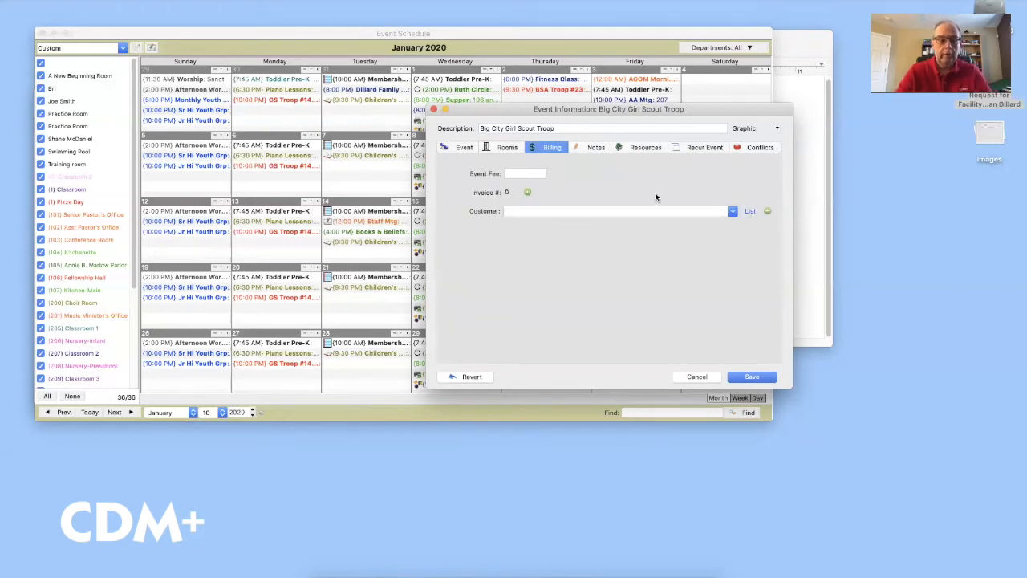
type("100")
key("Tab")
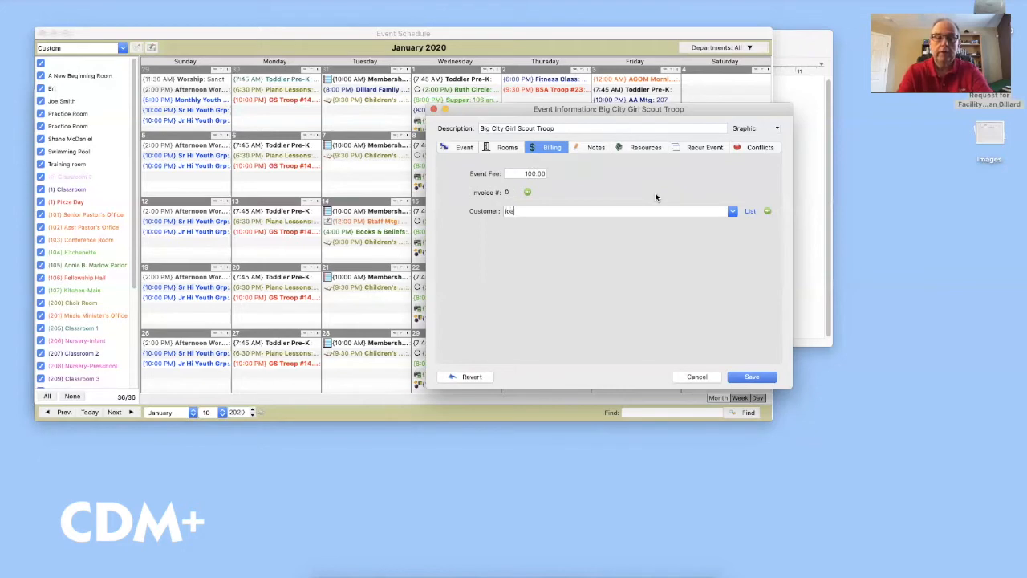
type("joan")
key("Tab")
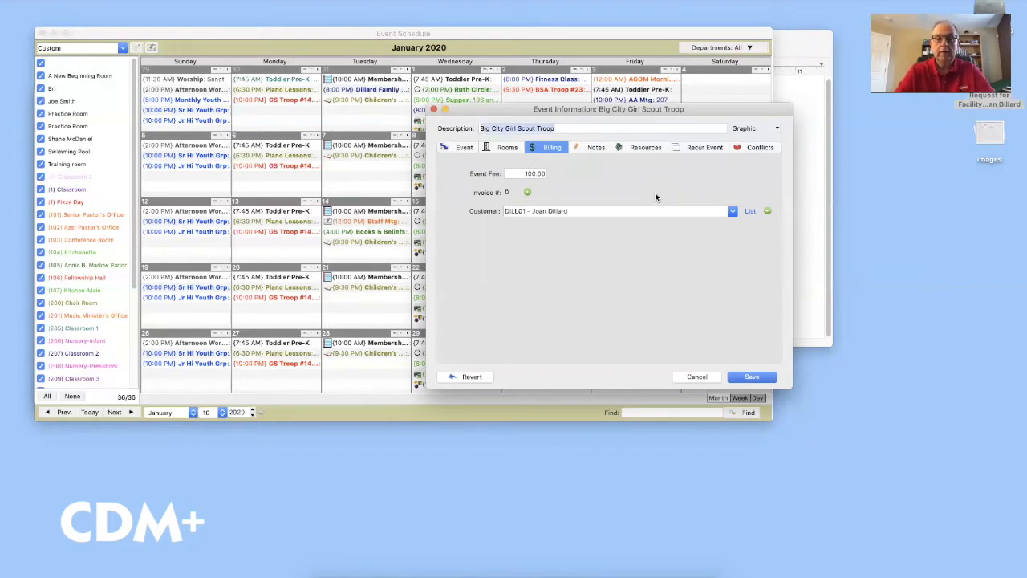
Set the event to recur quarterly on the second Tuesday using advanced recurrence setup
left_click(699, 148)
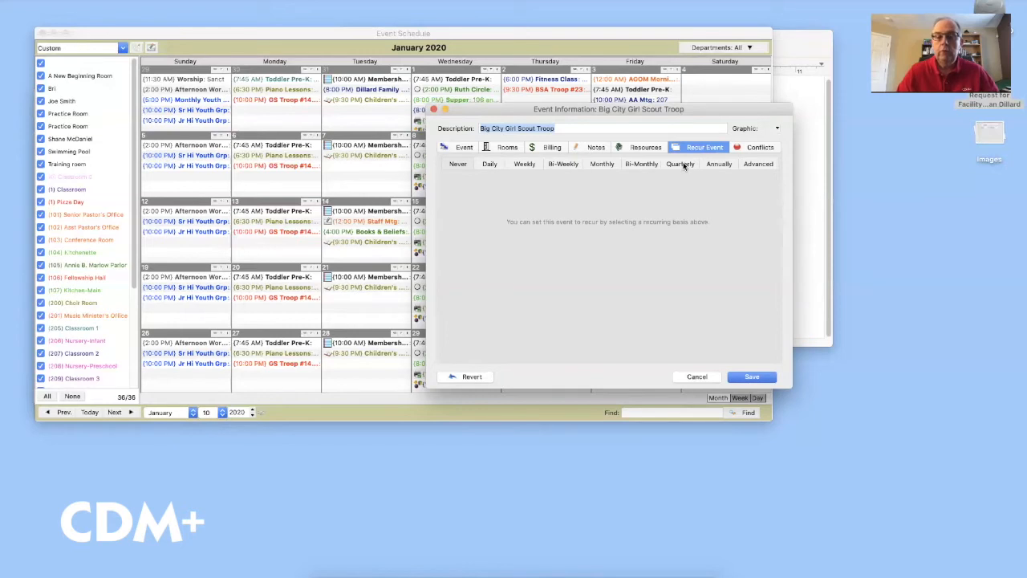
left_click(681, 165)
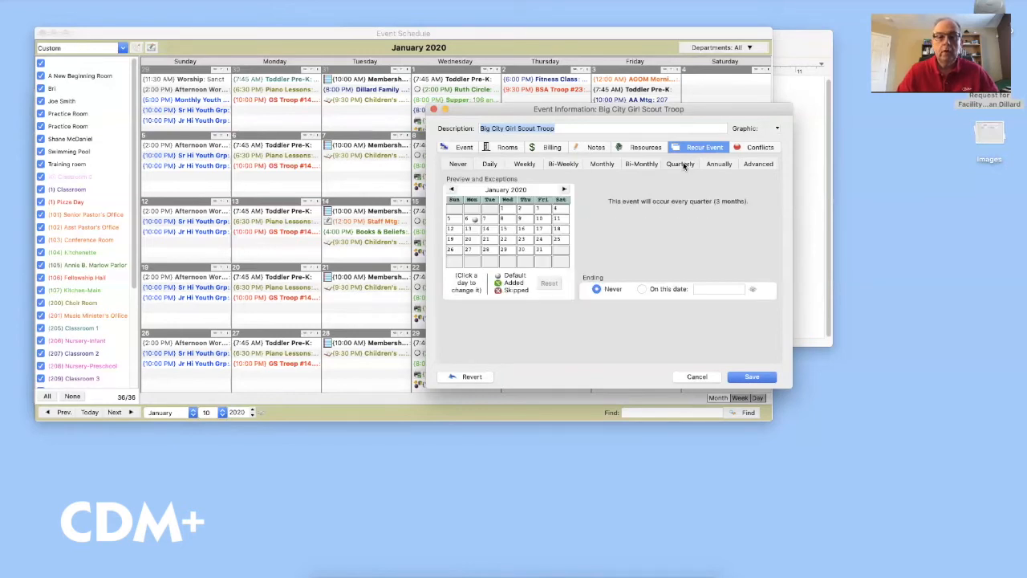
left_click(752, 165)
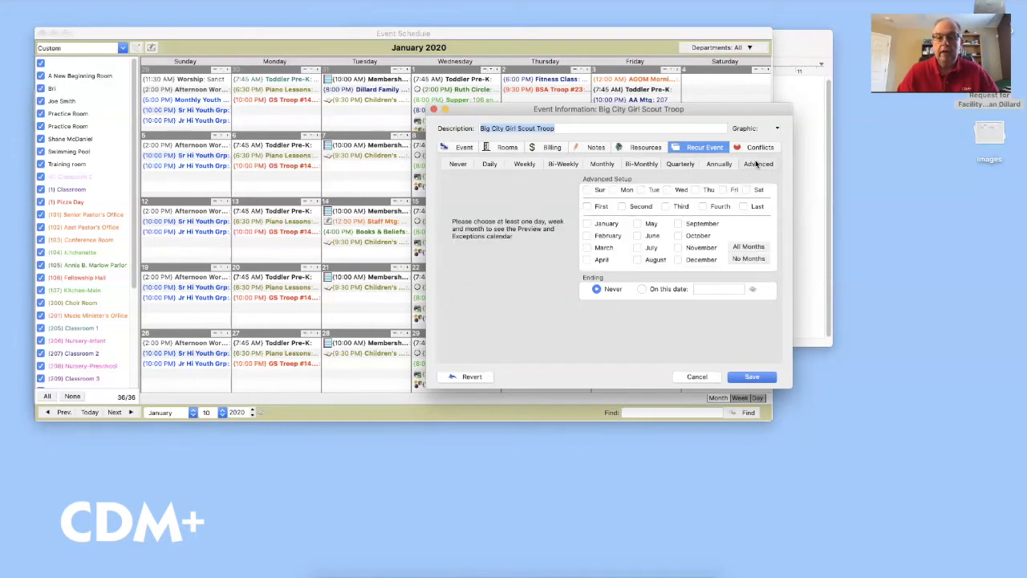
left_click(640, 190)
left_click(623, 207)
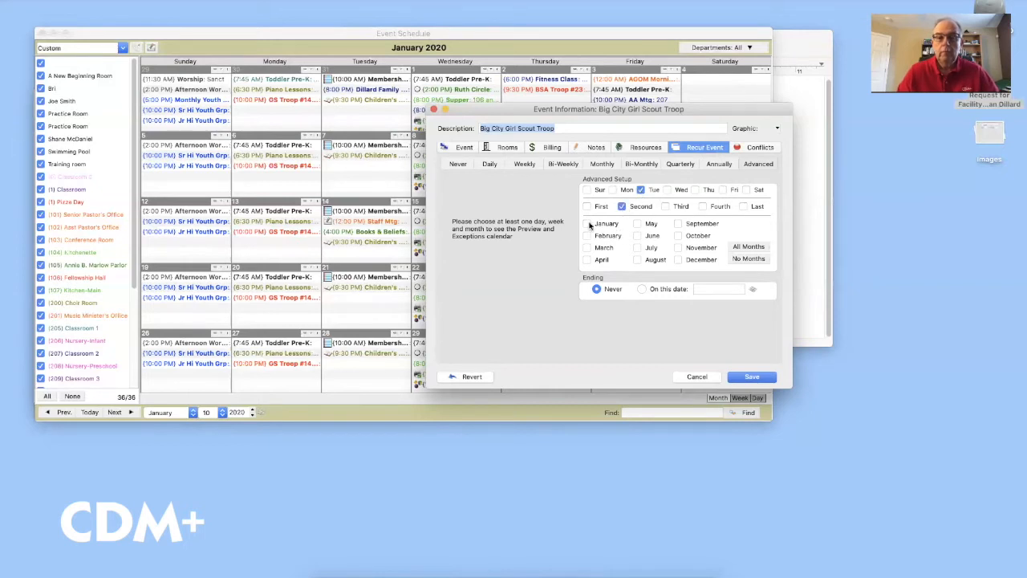
Include January, April, July and October, and end the recurrence on 12/31/20
left_click(587, 224)
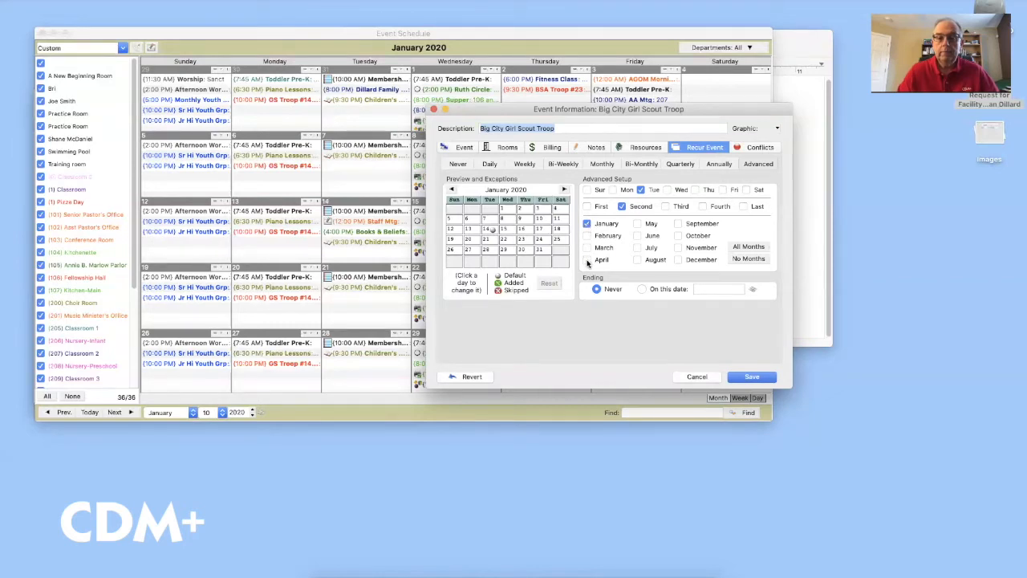
left_click(587, 261)
left_click(638, 248)
left_click(677, 236)
left_click(642, 289)
left_click_drag(731, 290, 687, 290)
type("12/31/20")
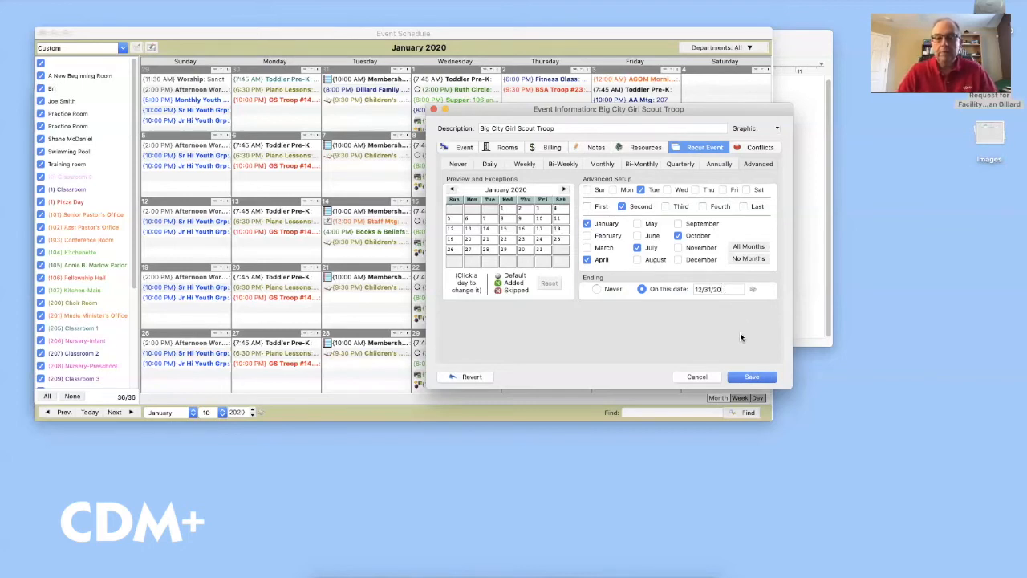
Save the recurring event without assigning default resources
left_click(752, 377)
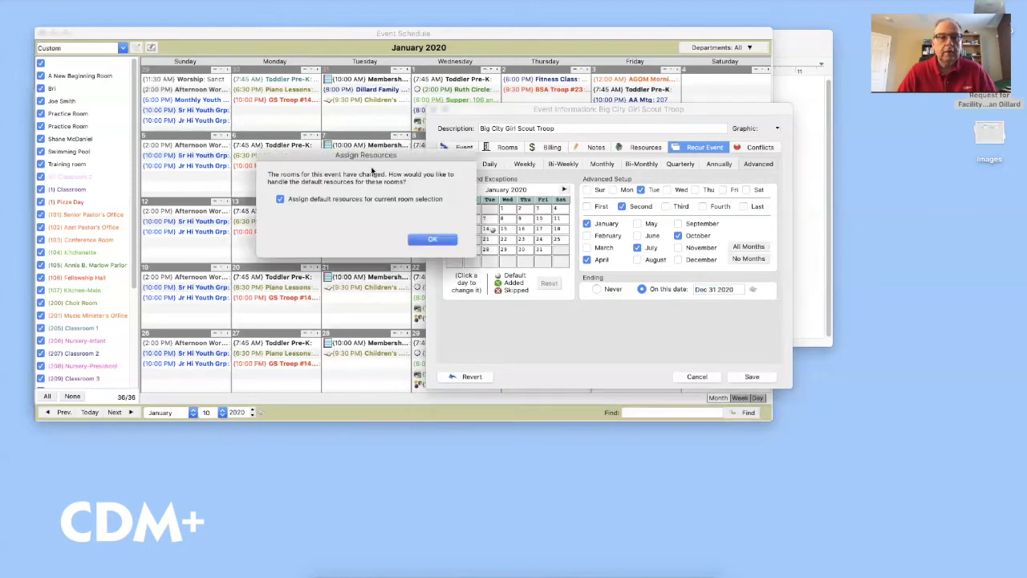
left_click(330, 196)
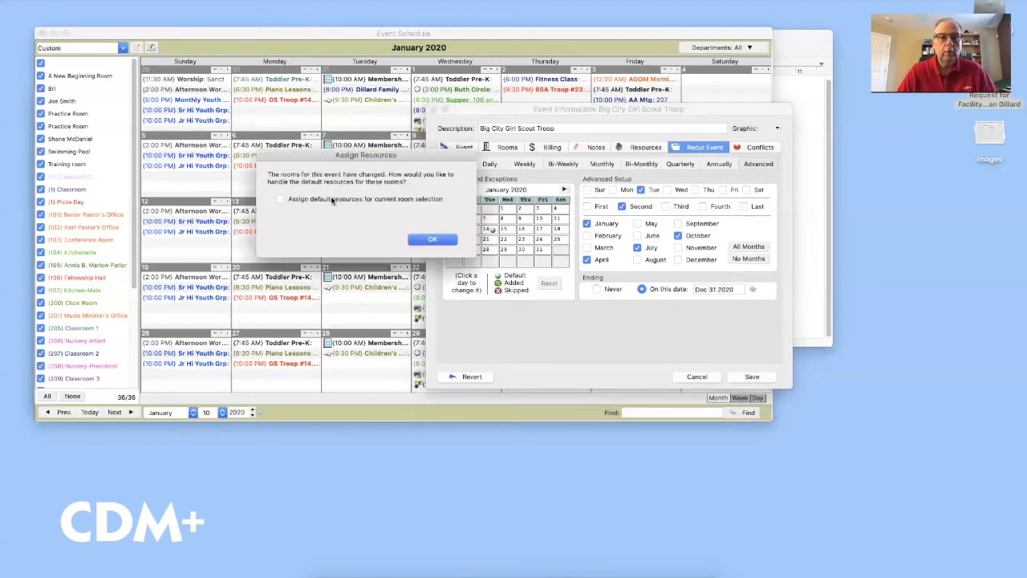
left_click(433, 239)
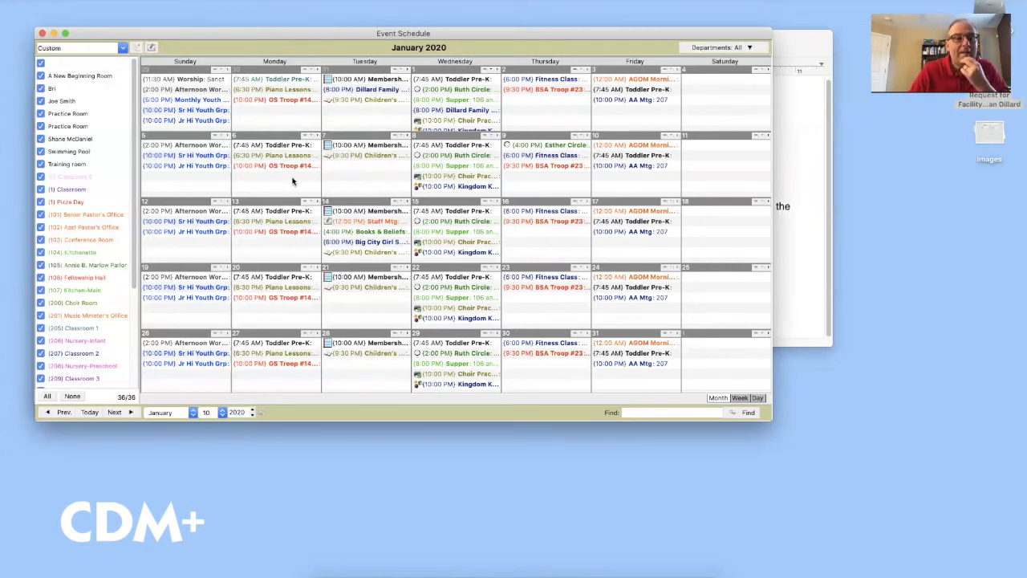
Reopen the January 14 Big City Girl Scout Troop event and view its billing details
scroll(82, 268, "down", 6)
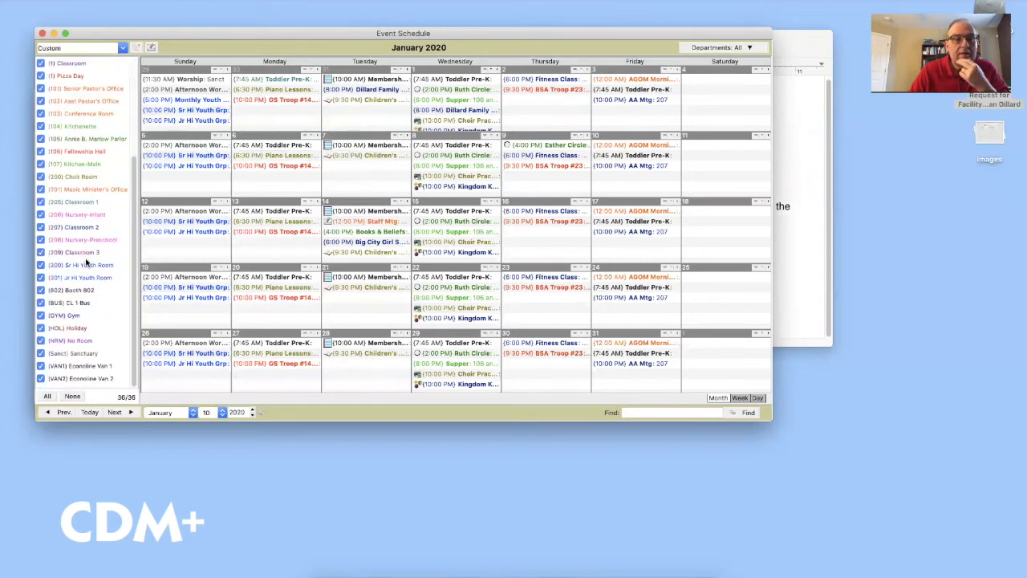
scroll(89, 266, "up", 6)
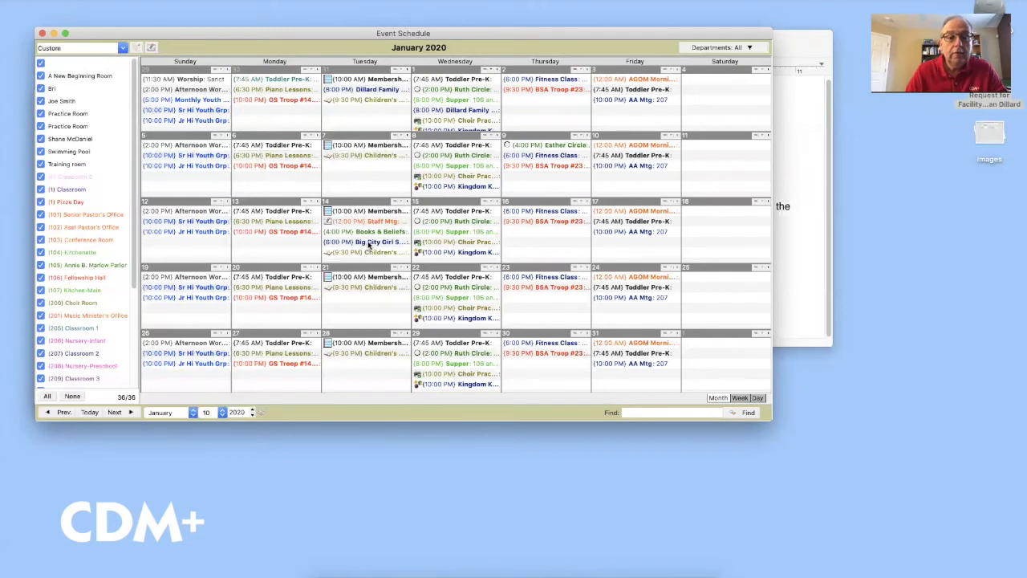
left_click(369, 242)
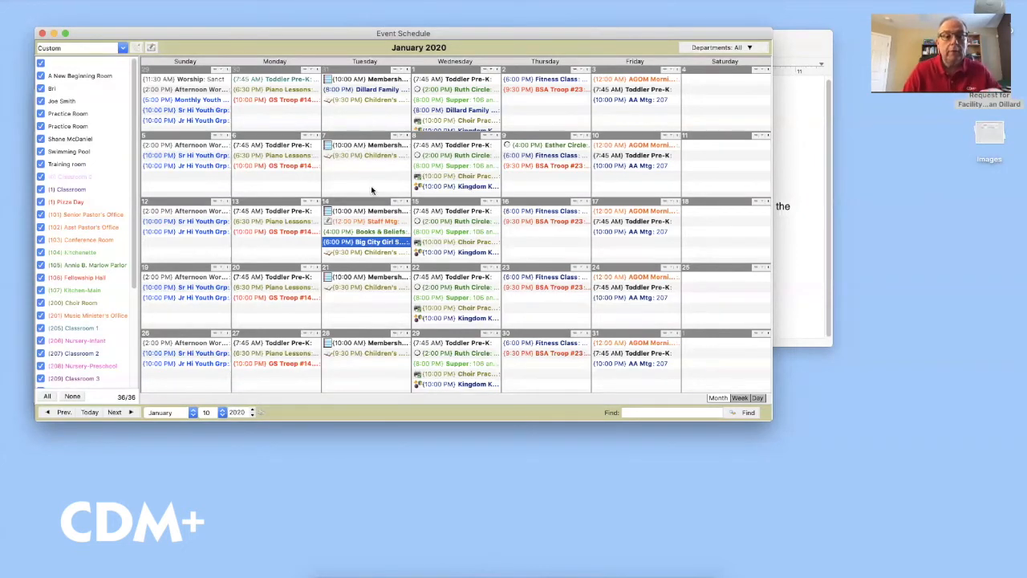
left_click(365, 243)
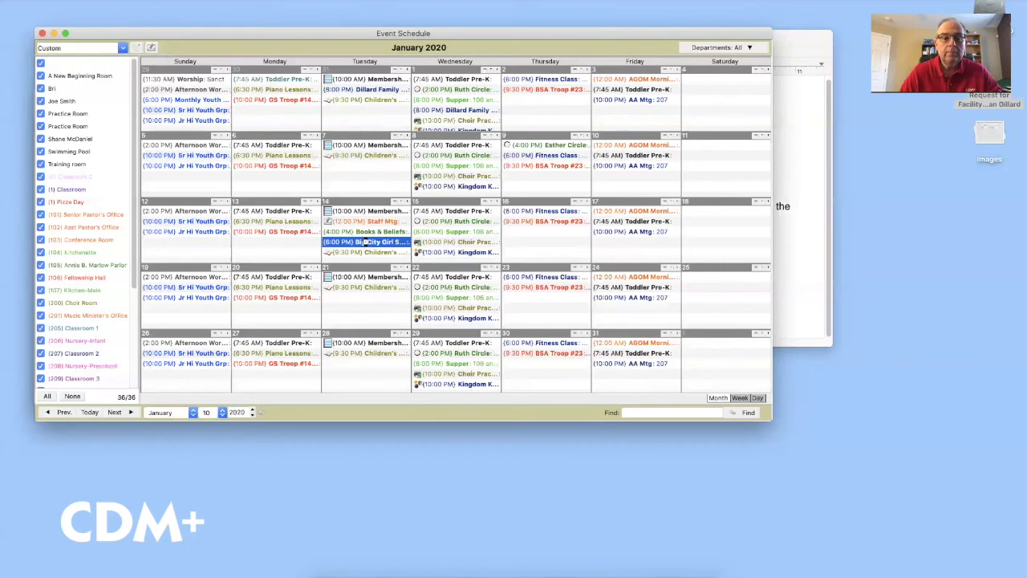
double_click(366, 244)
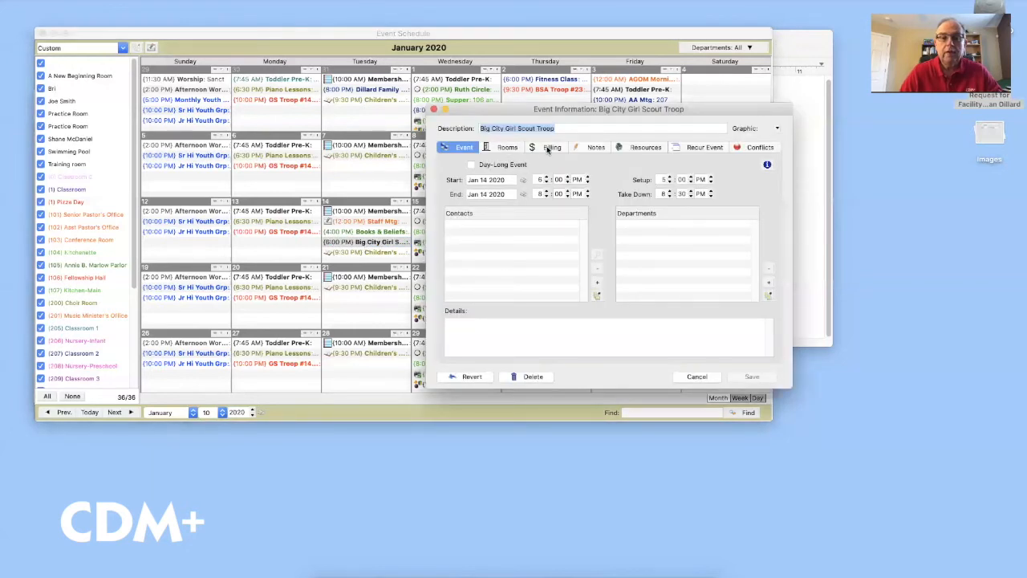
left_click(548, 147)
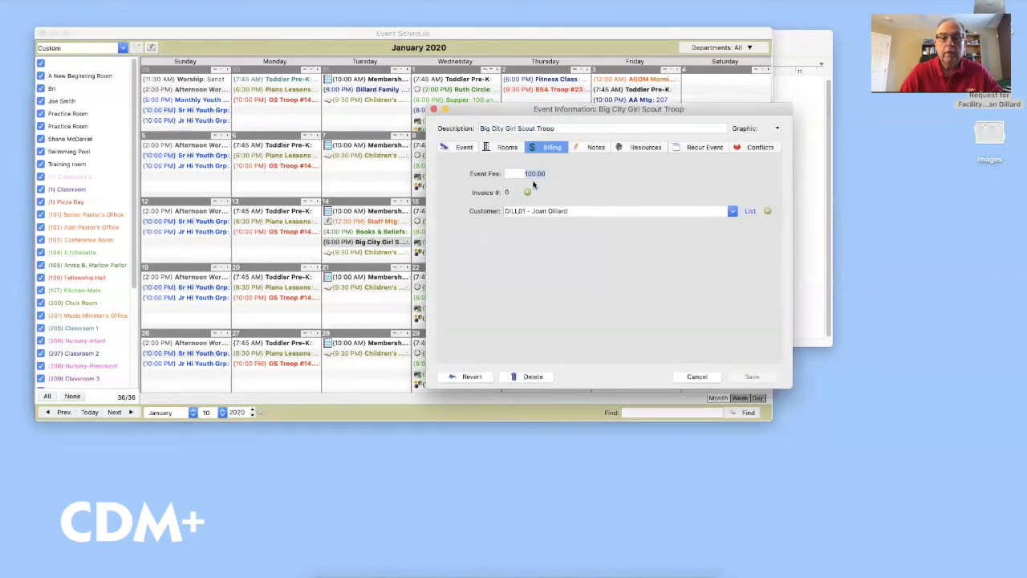
Move ahead to April 2020 and check the April 14 Girl Scout event's 100.00 billing
left_click(433, 109)
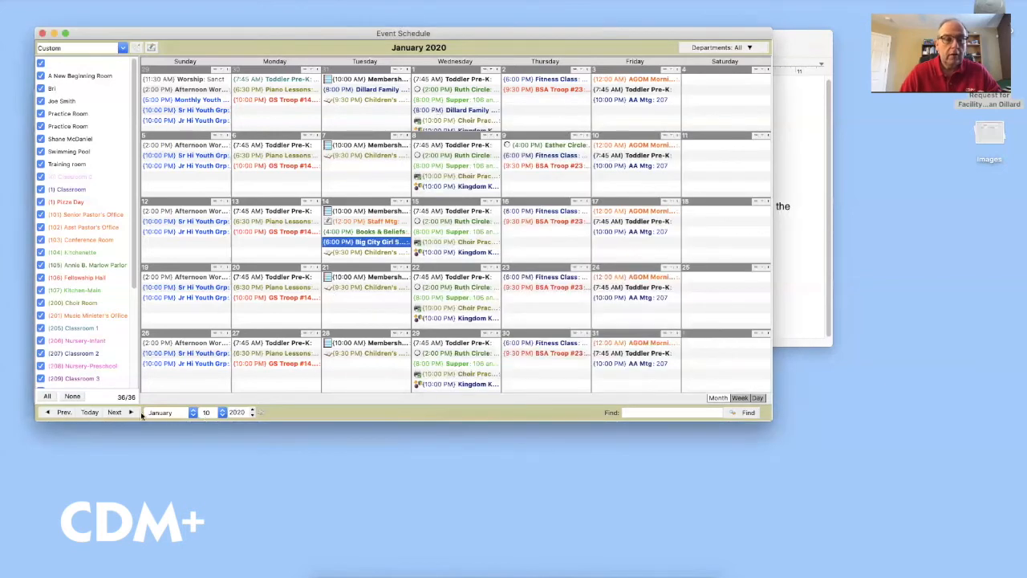
left_click(116, 412)
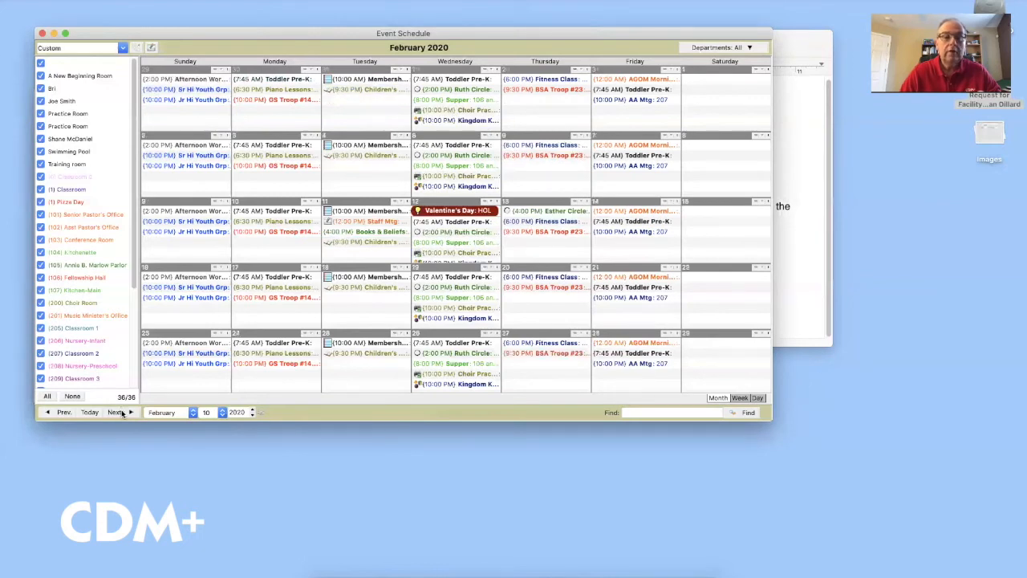
left_click(116, 412)
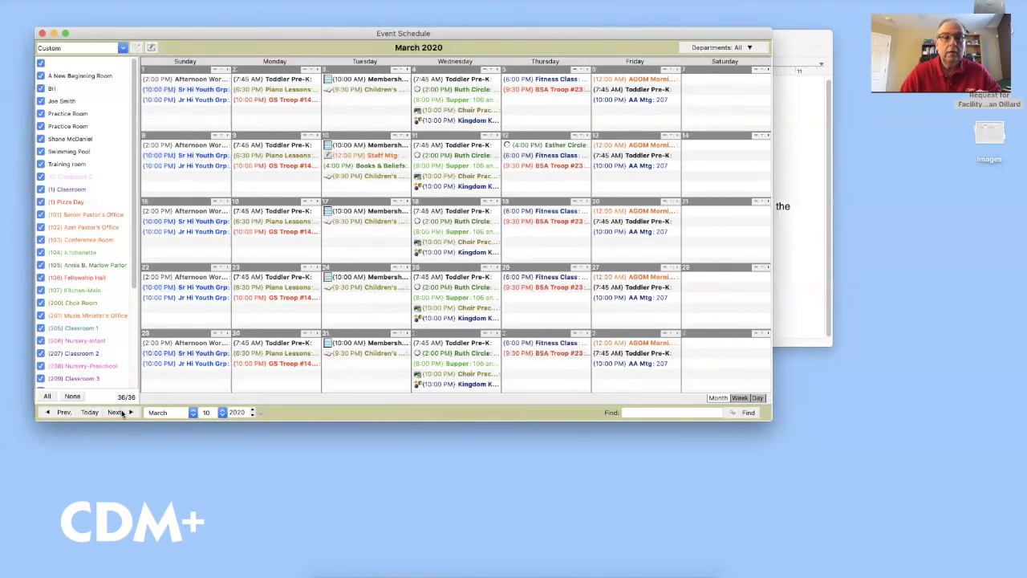
left_click(122, 413)
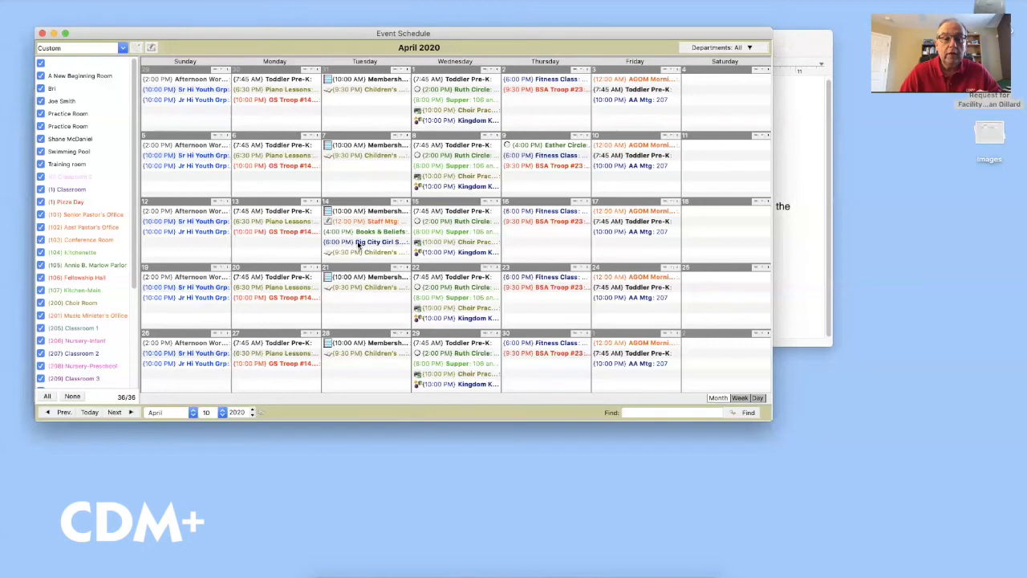
left_click(363, 243)
double_click(380, 245)
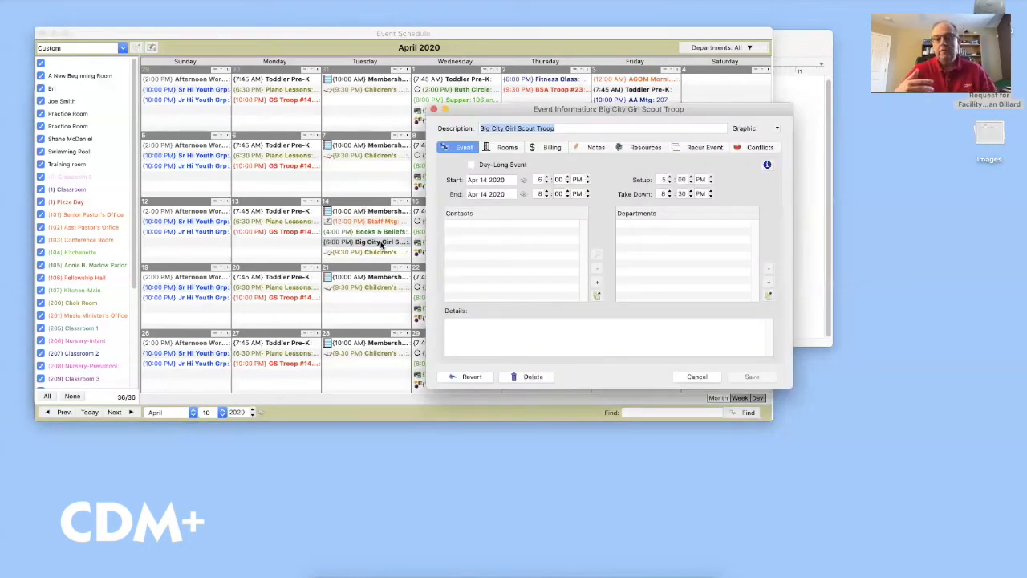
left_click(544, 147)
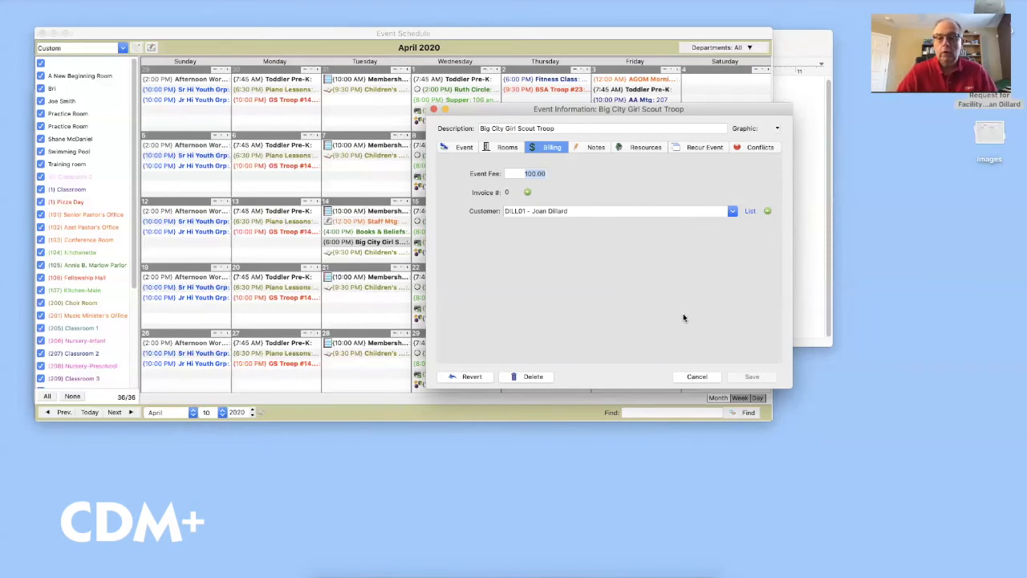
Close the April event unchanged and return the calendar to January 2020
left_click(698, 379)
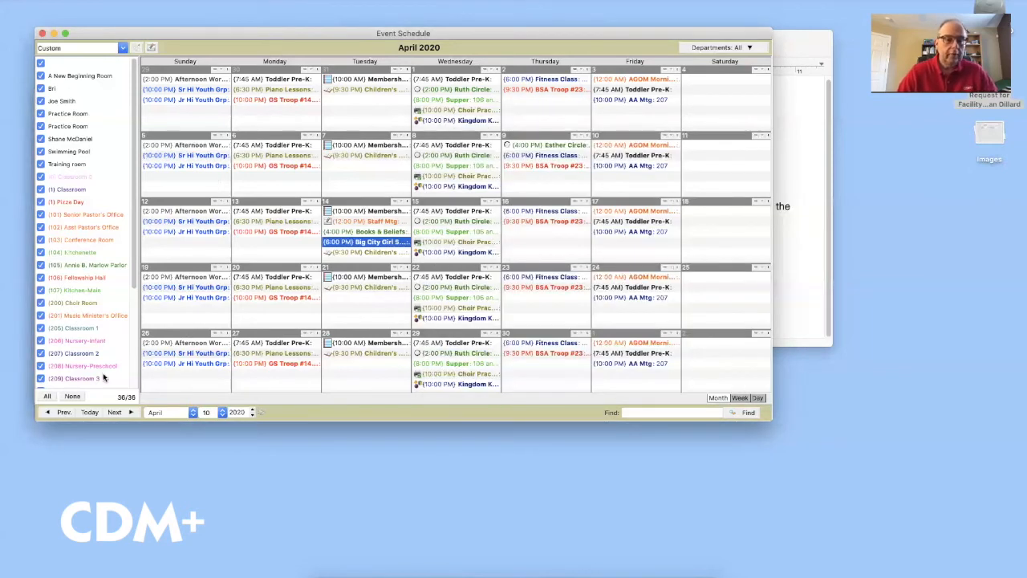
left_click(63, 413)
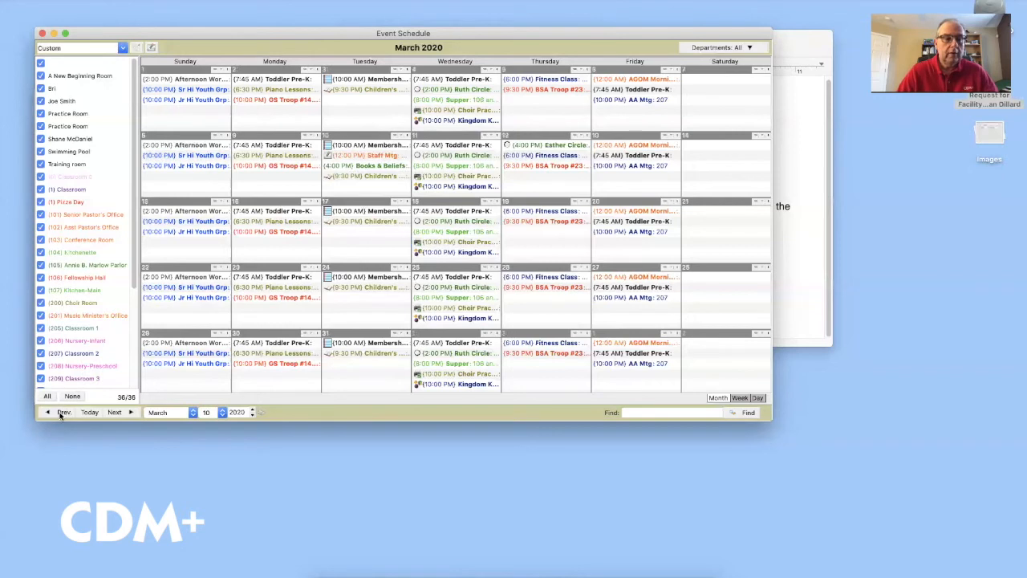
left_click(63, 413)
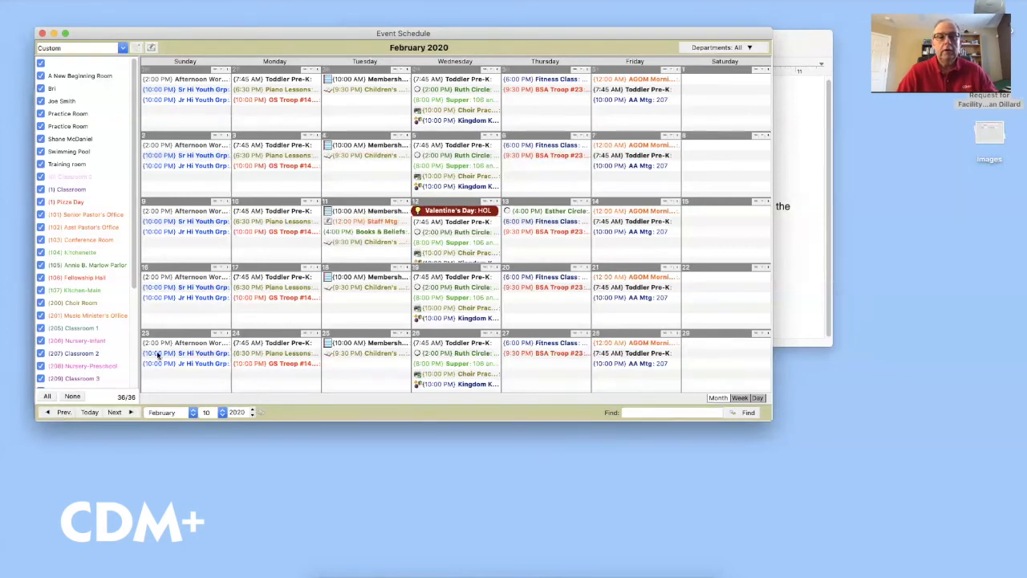
left_click(58, 413)
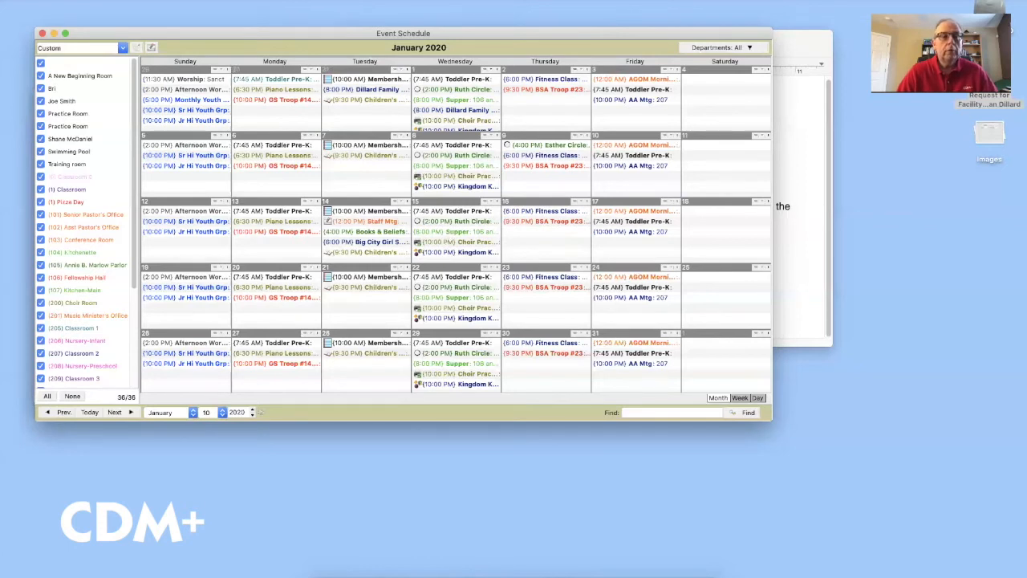
left_click(130, 0)
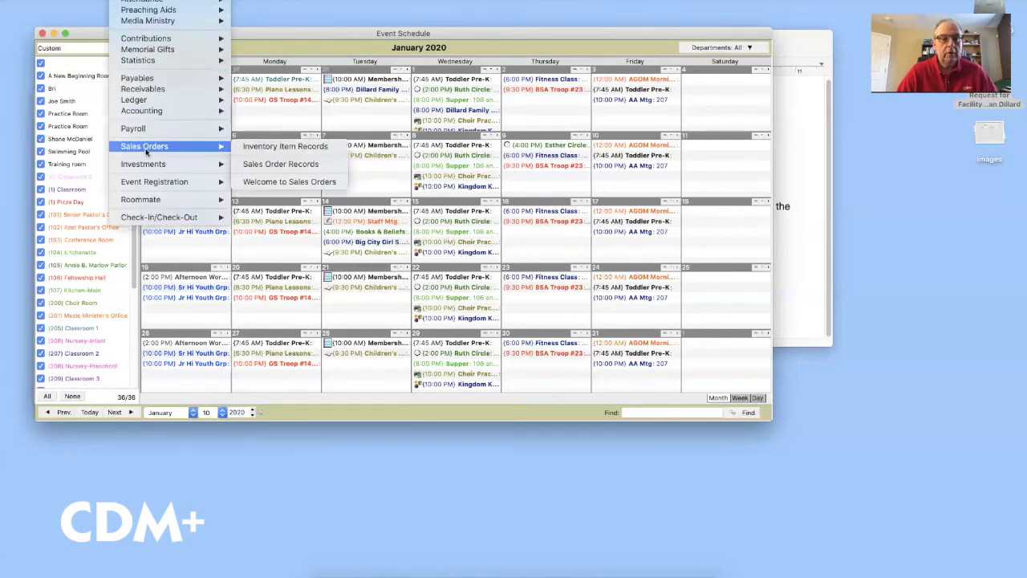
Preview Roommate invoices for events dated Dec 1 through Dec 31, 2019
mouse_move(149, 202)
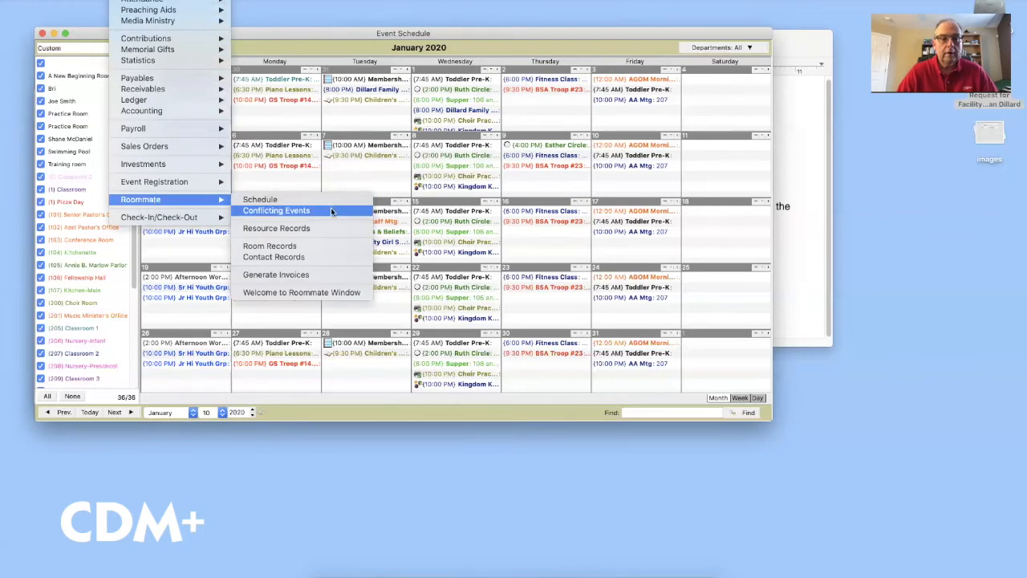
left_click(326, 277)
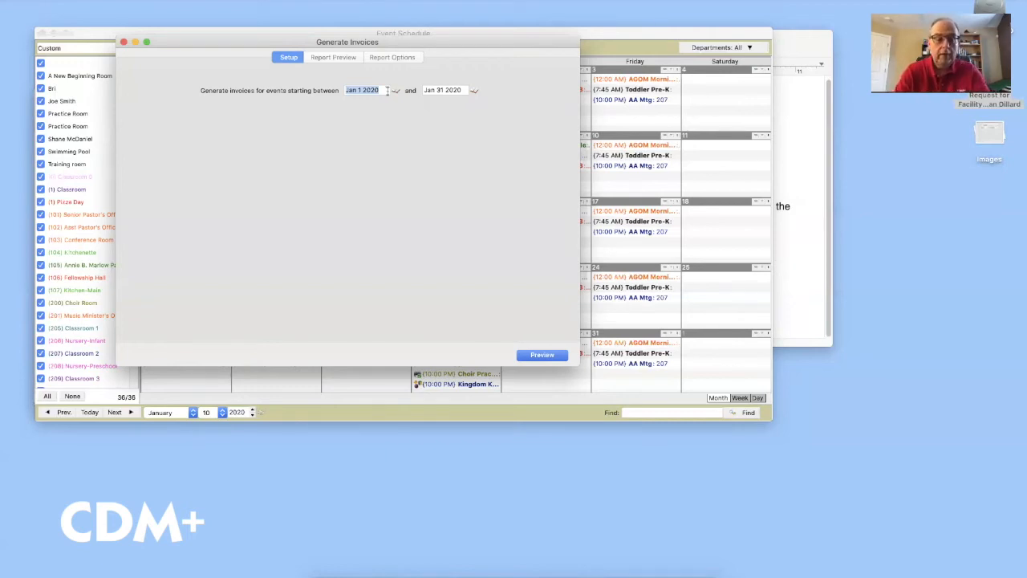
type("12")
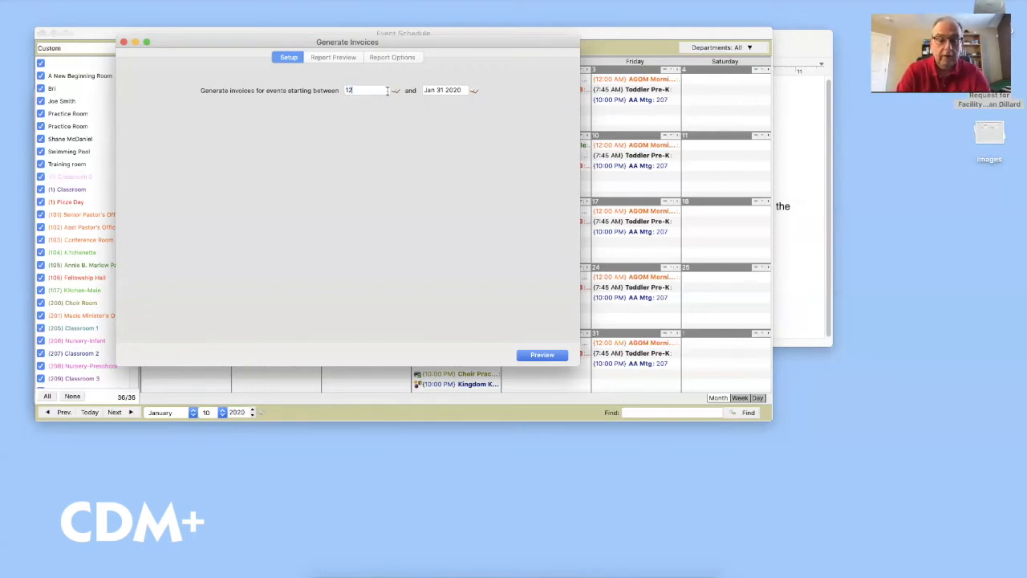
type("/31")
key("Tab")
type("12/3")
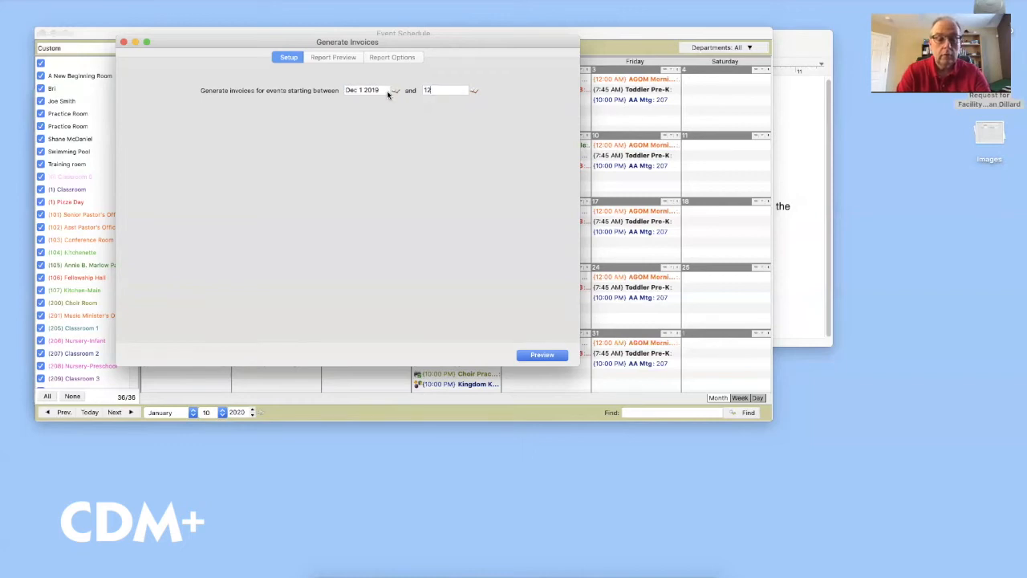
key("Tab")
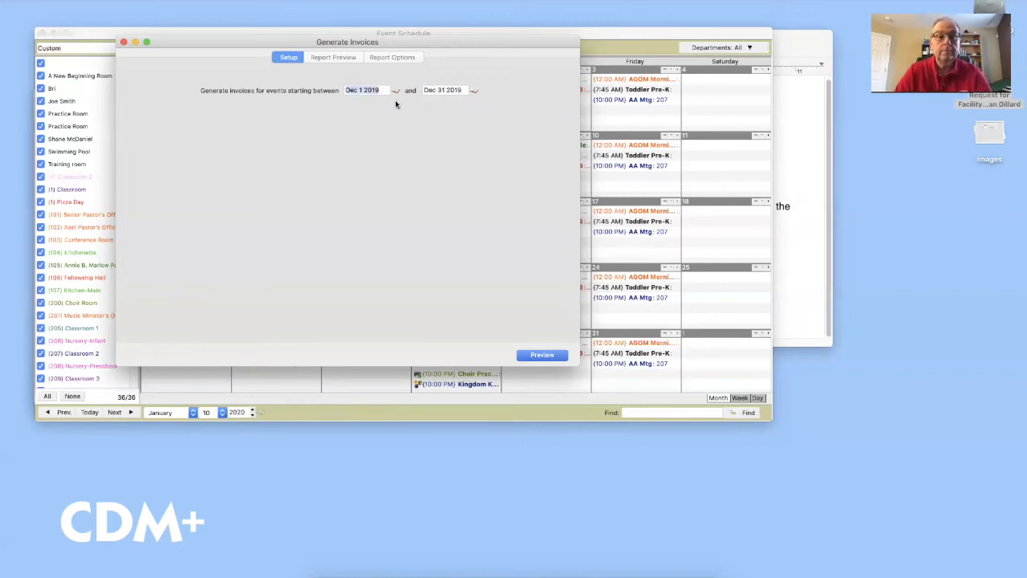
left_click(543, 355)
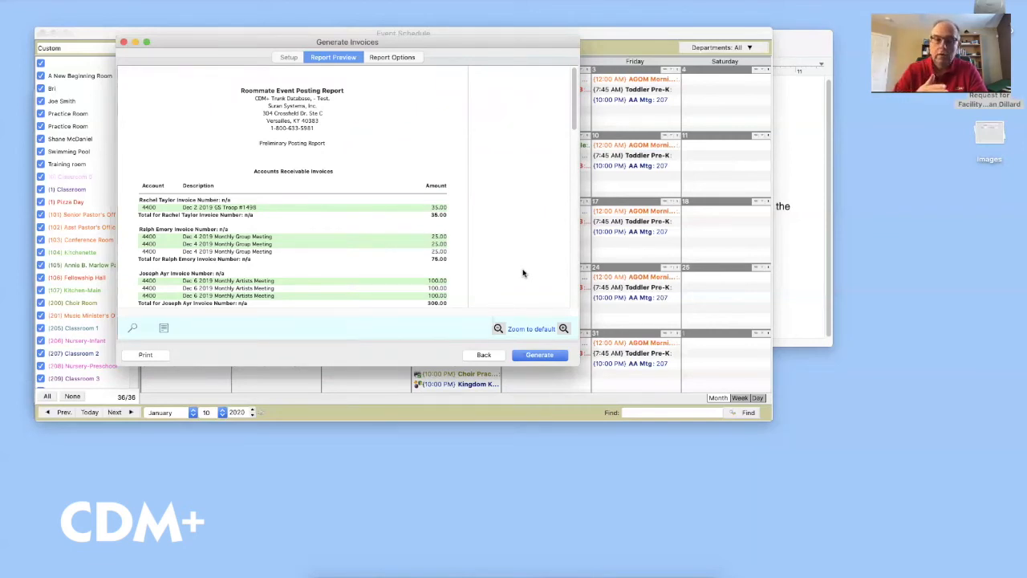
Review the enlarged posting report preview, then confirm Yes to generating the invoices
left_click_drag(576, 362, 652, 491)
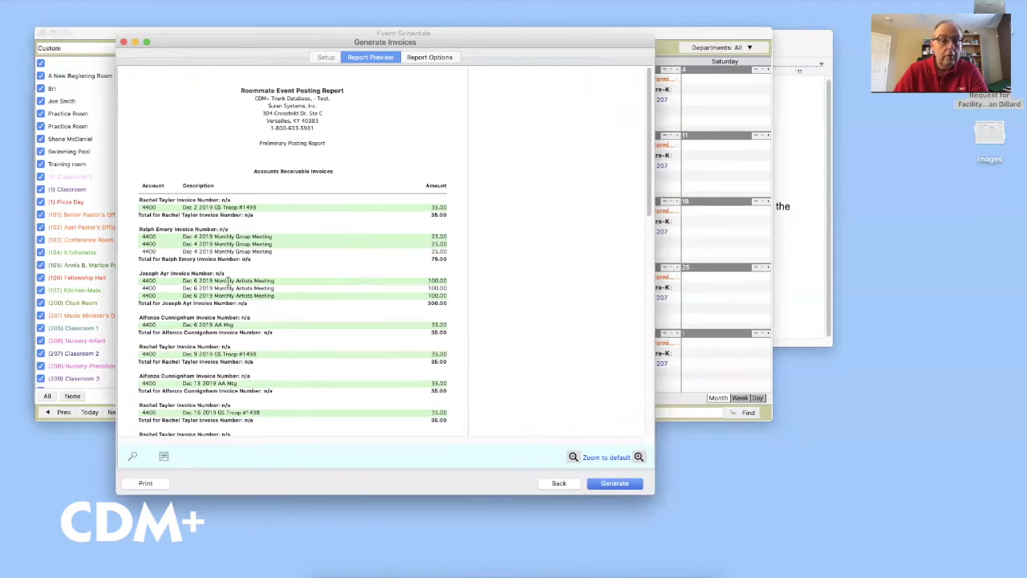
scroll(281, 315, "down", 2)
scroll(280, 315, "down", 5)
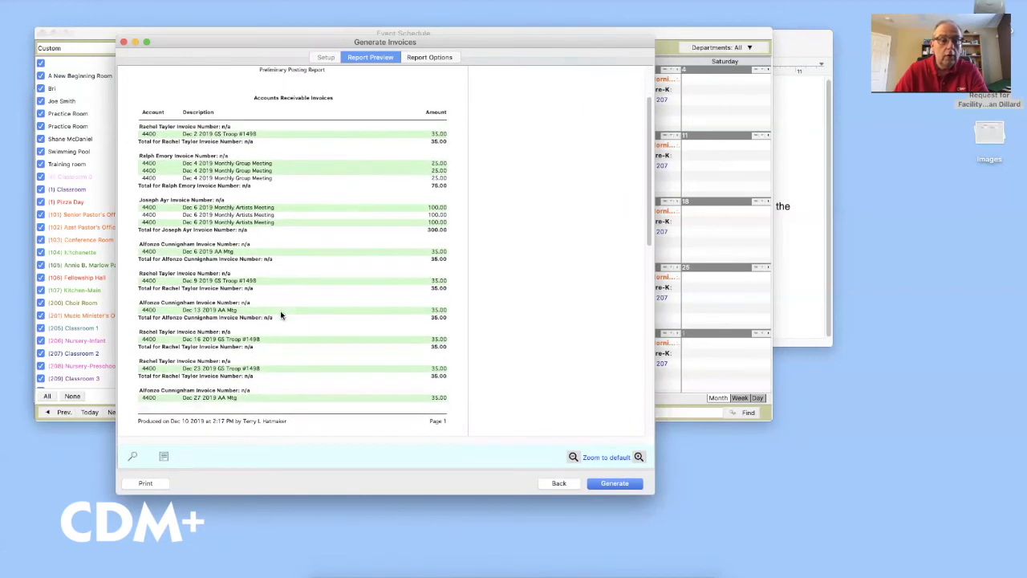
scroll(281, 314, "down", 8)
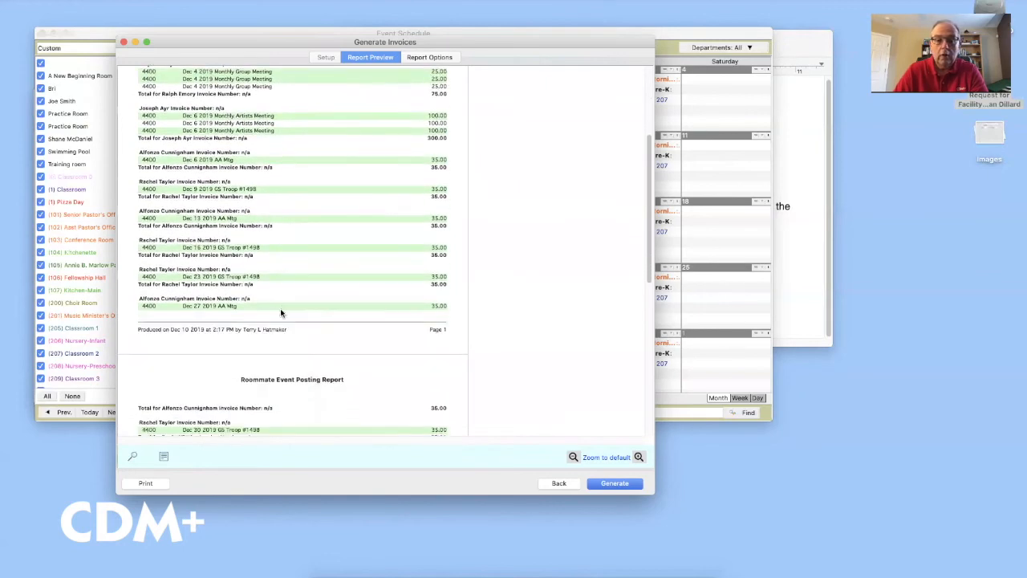
scroll(280, 314, "down", 3)
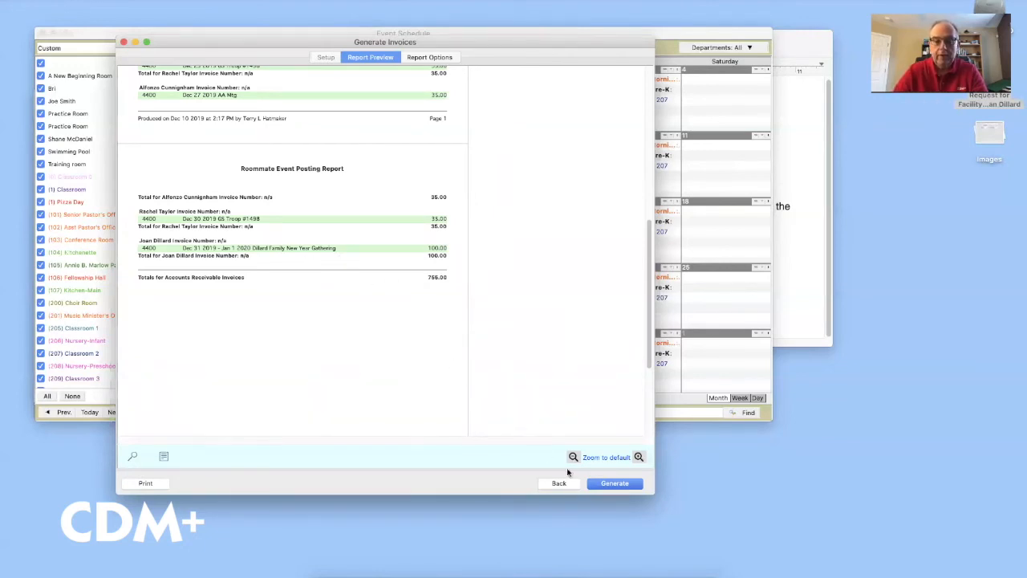
left_click(613, 484)
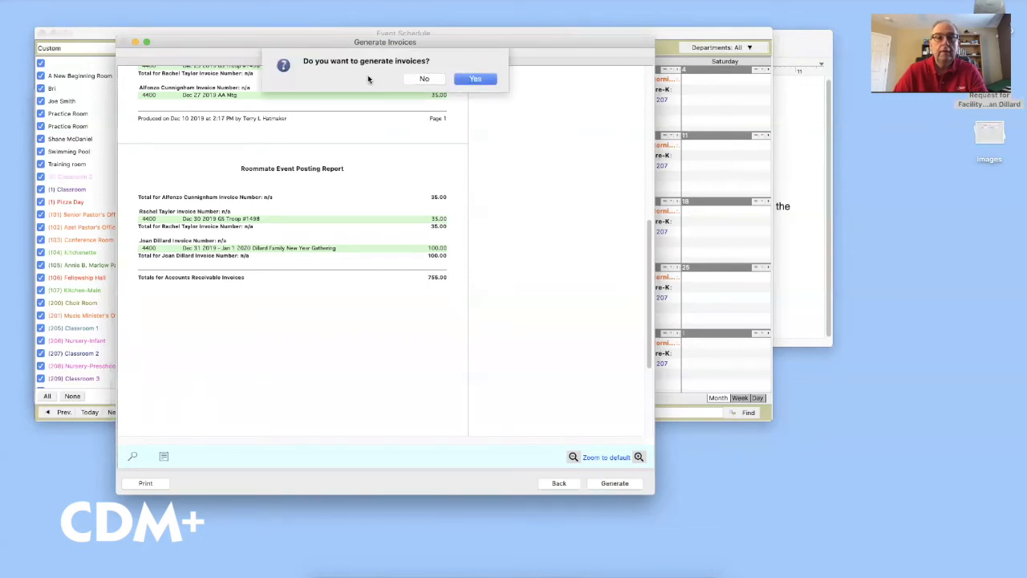
left_click(477, 79)
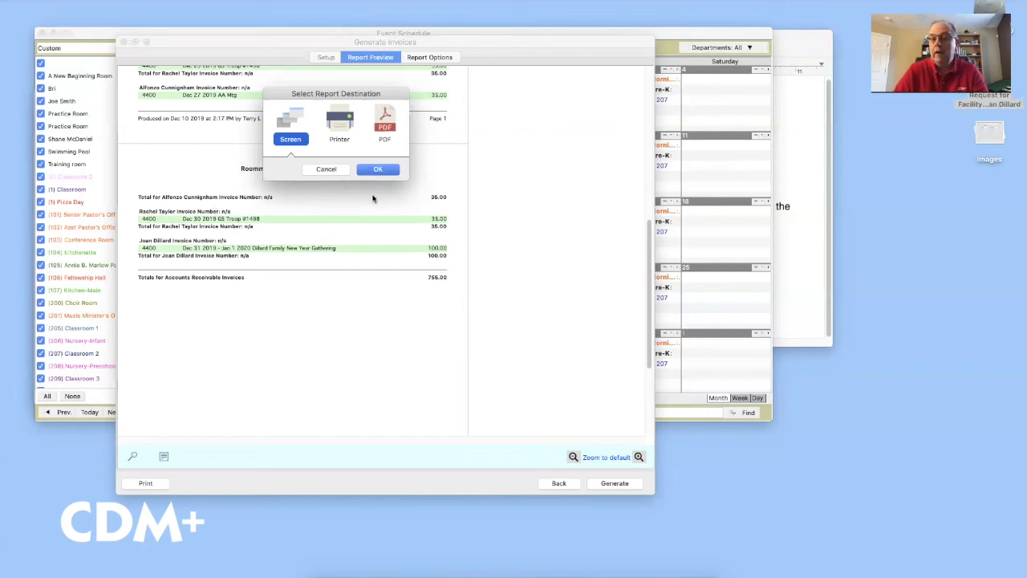
Display the posted invoice report on screen, review its 755.00 total, and return to the calendar
left_click(375, 169)
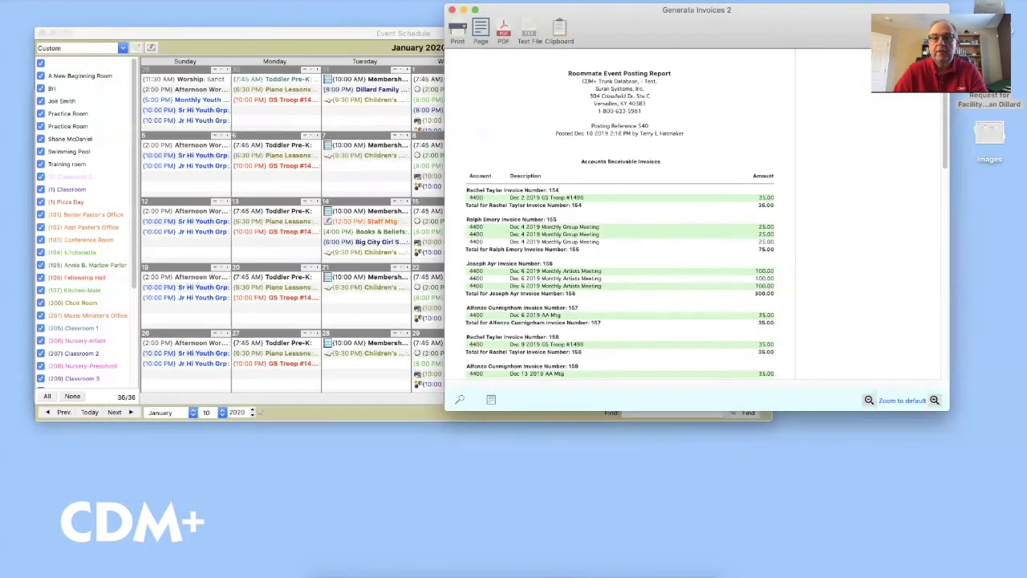
left_click_drag(714, 11, 715, 57)
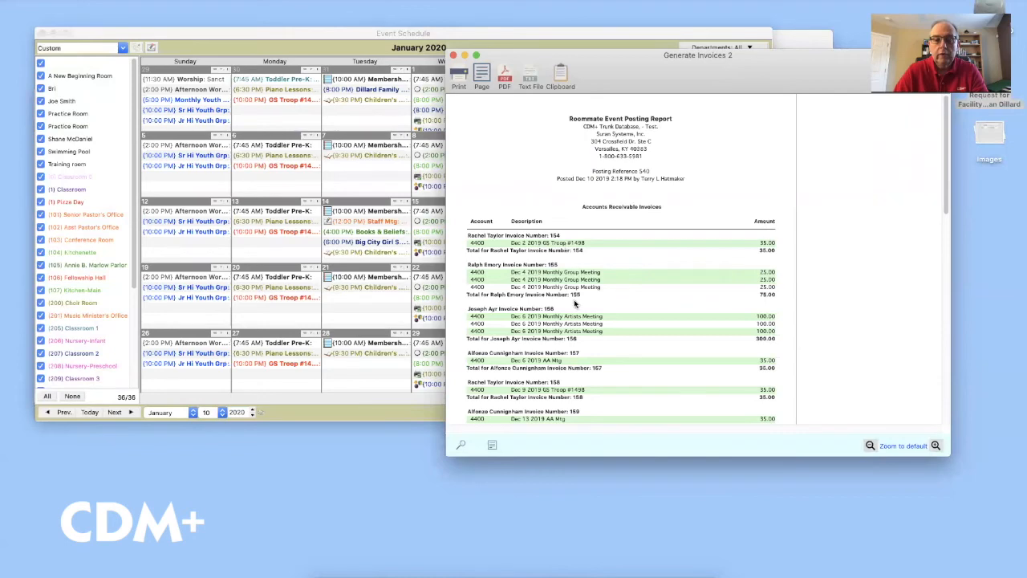
scroll(608, 313, "down", 5)
scroll(609, 311, "down", 10)
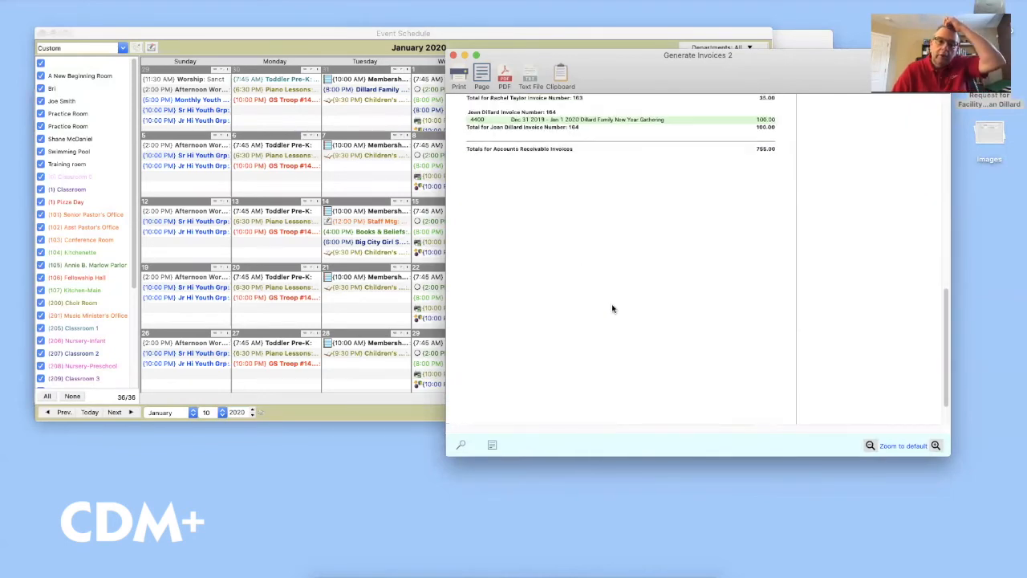
scroll(611, 308, "up", 3)
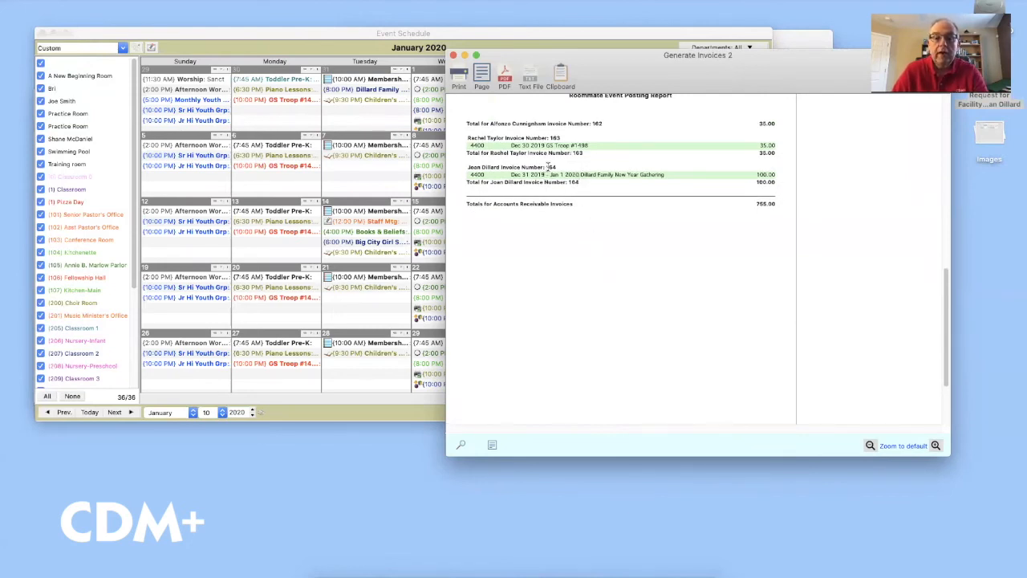
left_click(335, 36)
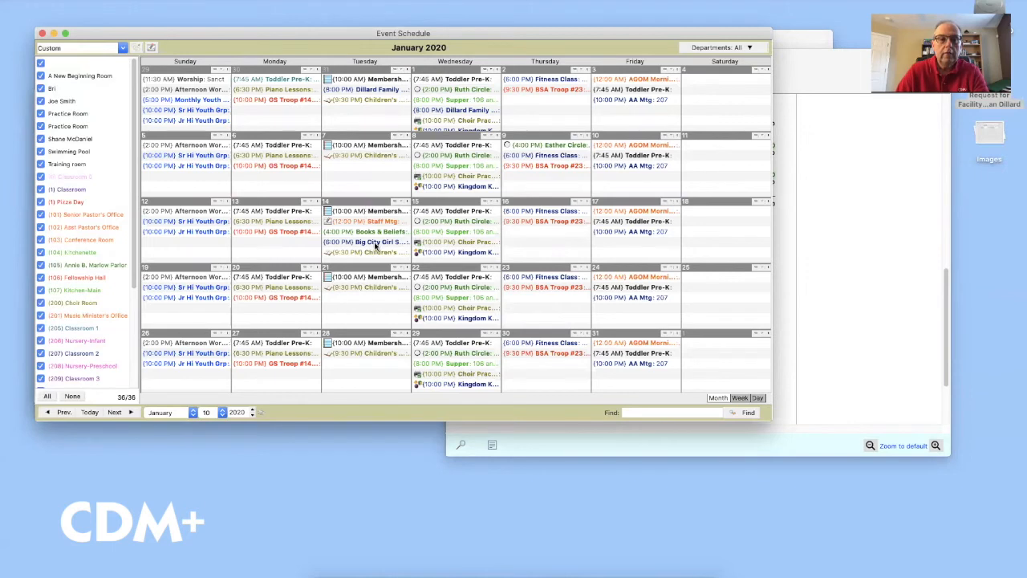
Open the invoice record linked to the Dec 31, 2019 New Year Gathering event's 100.00 fee
left_click(54, 412)
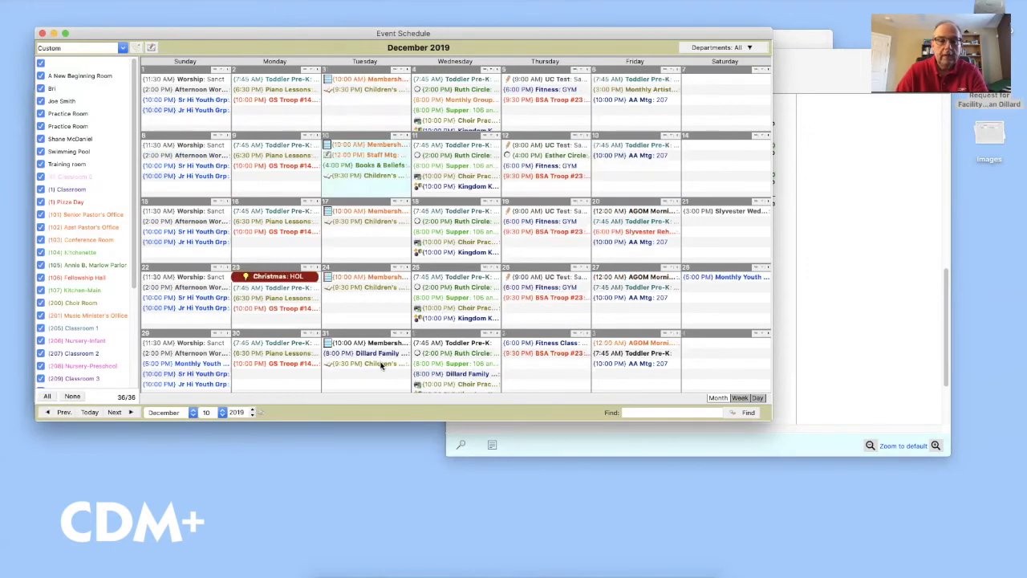
left_click(367, 353)
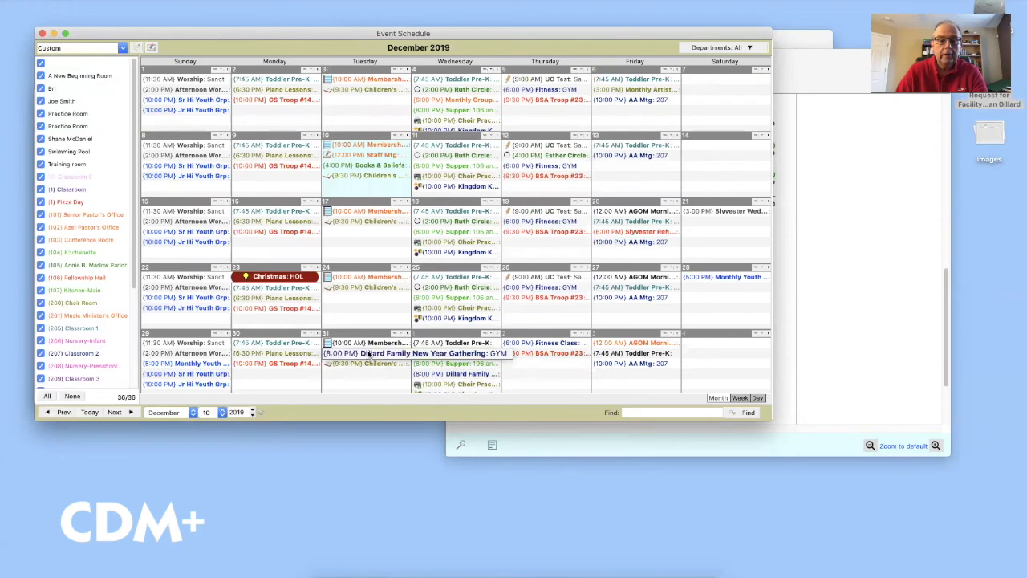
double_click(368, 353)
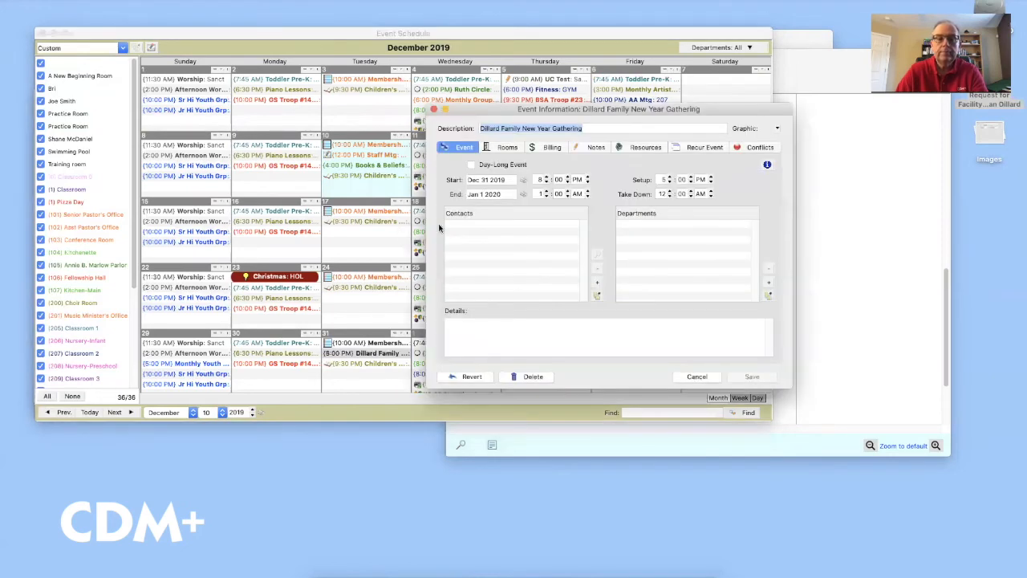
left_click(554, 148)
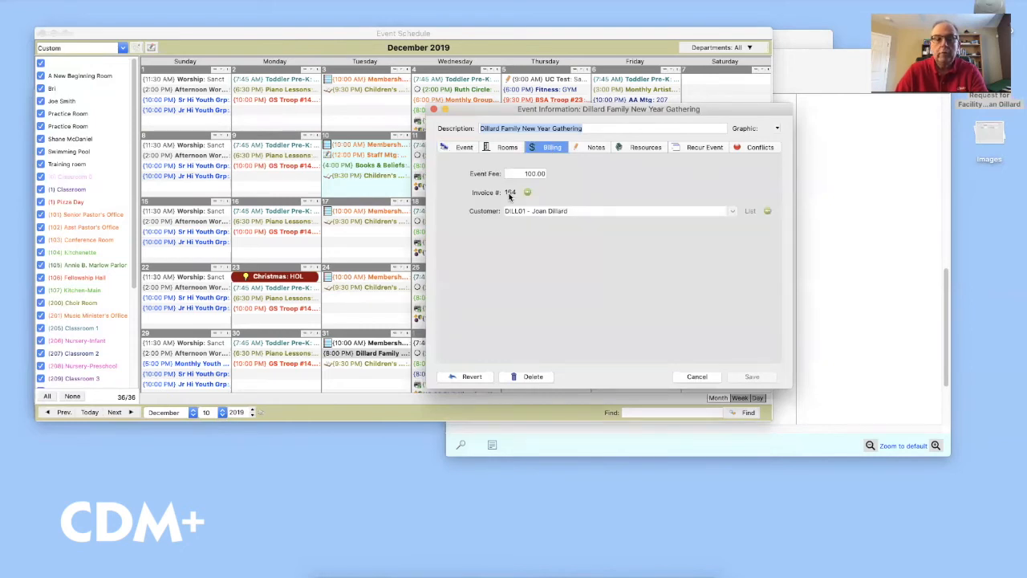
left_click(848, 234)
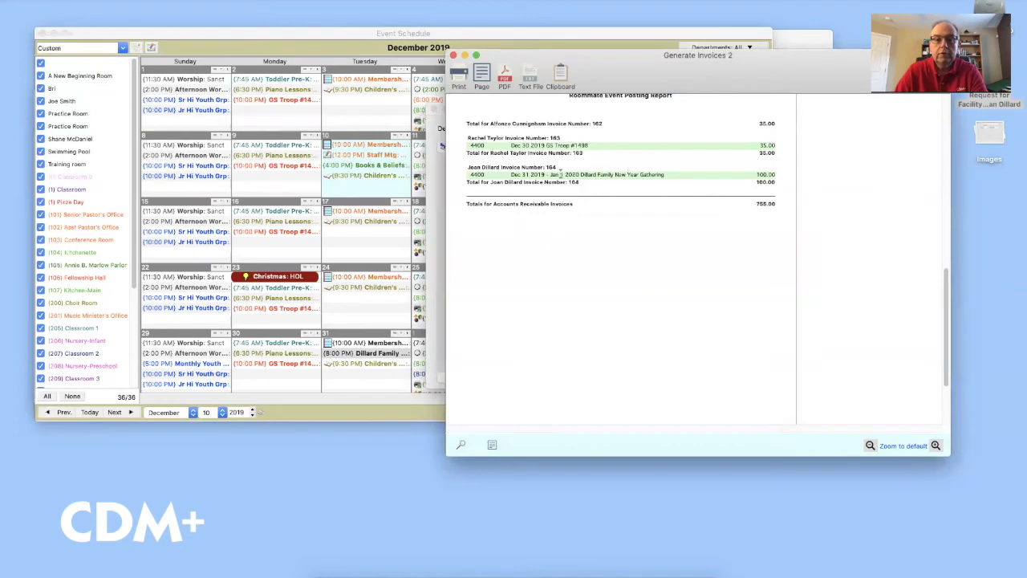
left_click(432, 232)
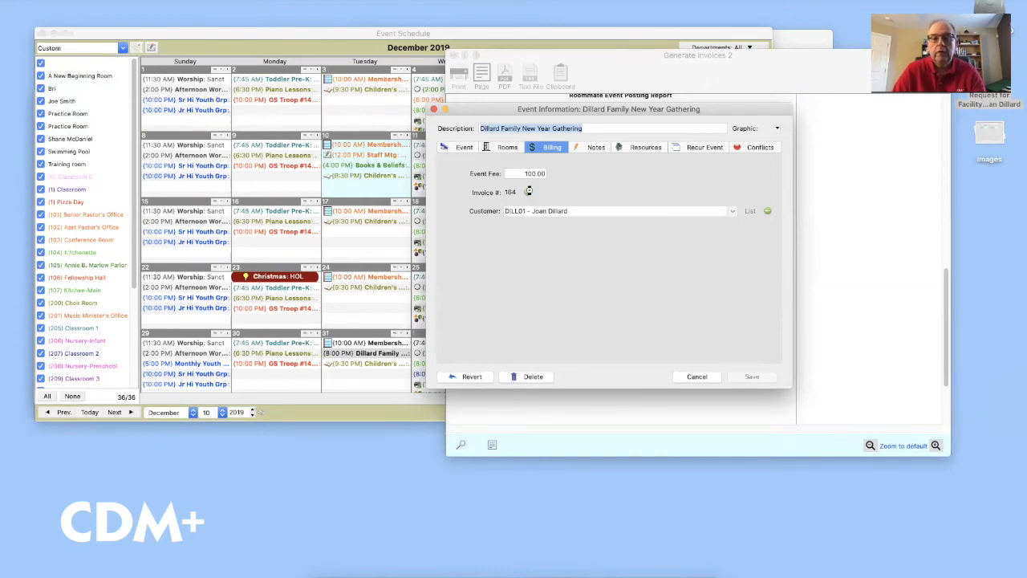
left_click(528, 191)
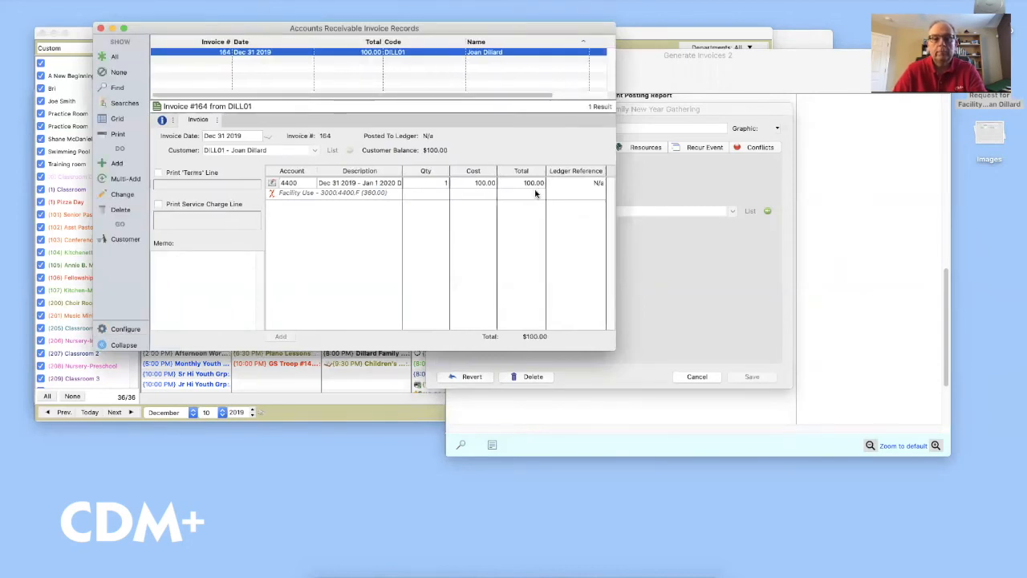
left_click_drag(339, 32, 335, 64)
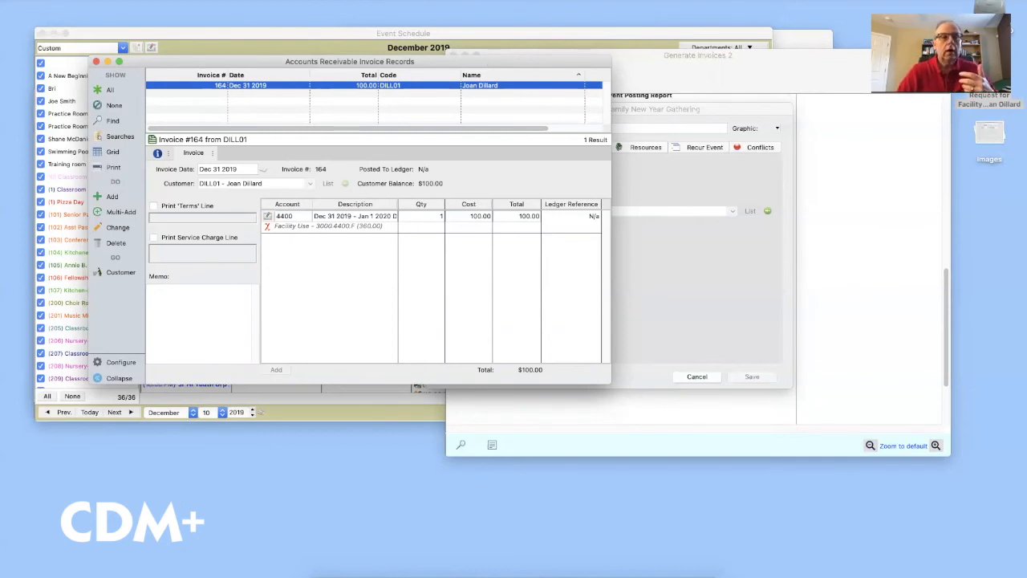
left_click(130, 1)
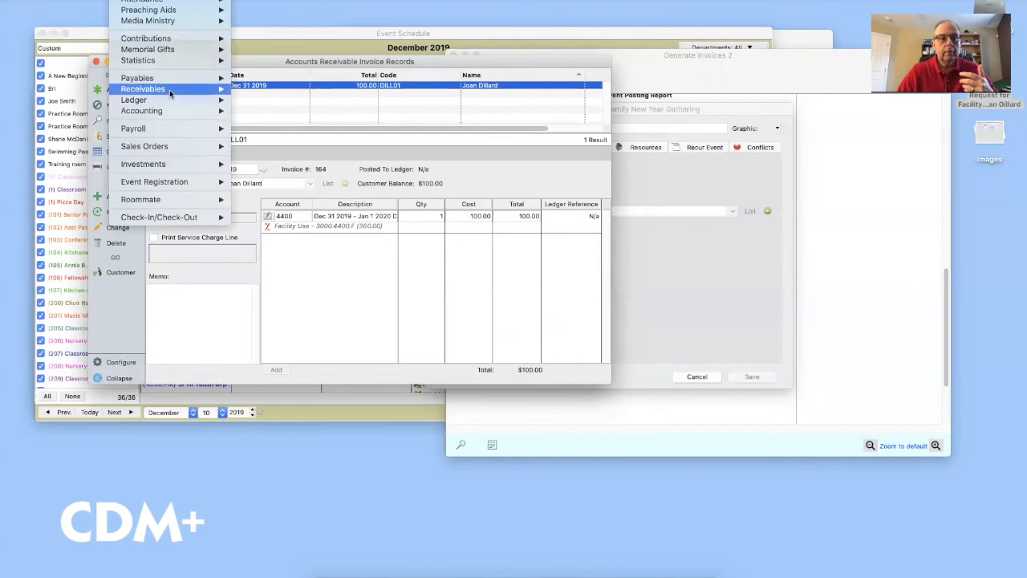
mouse_move(191, 91)
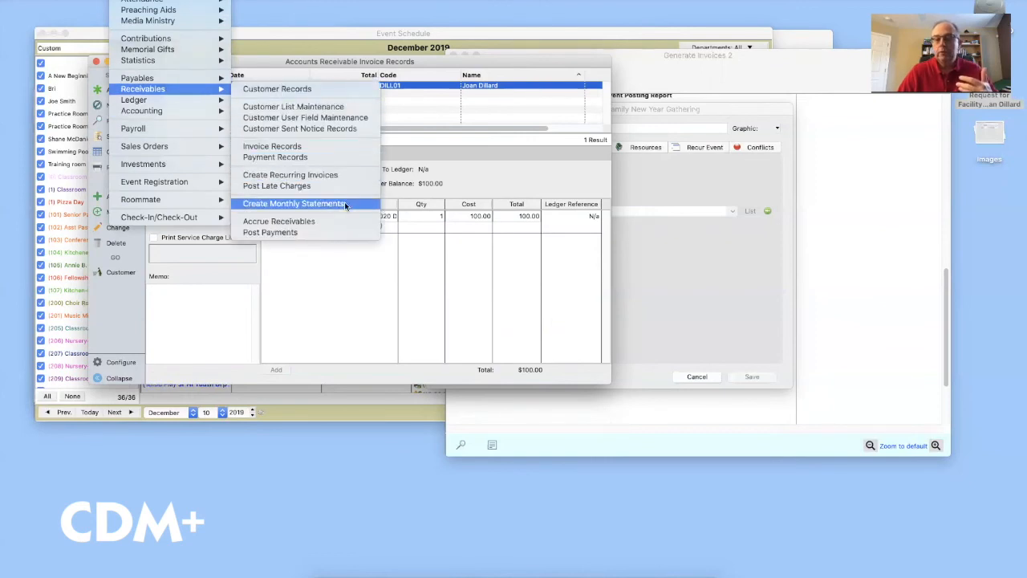
left_click(489, 183)
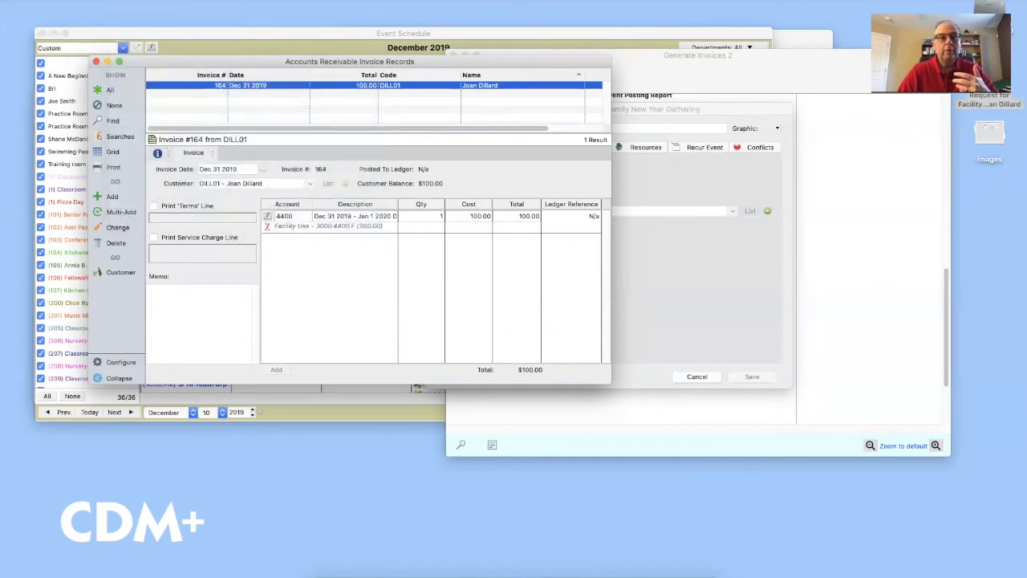
left_click(173, 1)
mouse_move(224, 93)
mouse_move(333, 93)
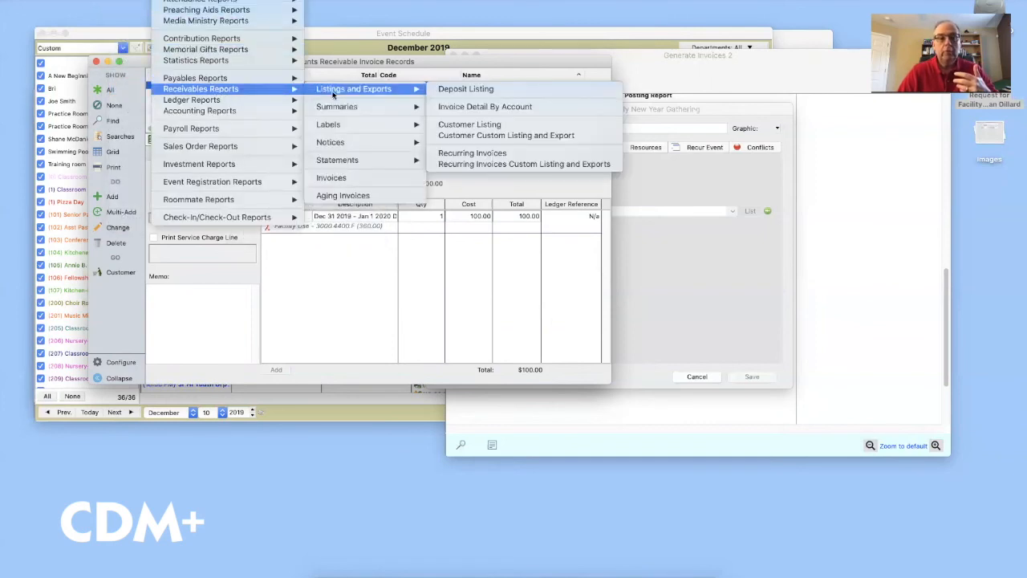
mouse_move(367, 144)
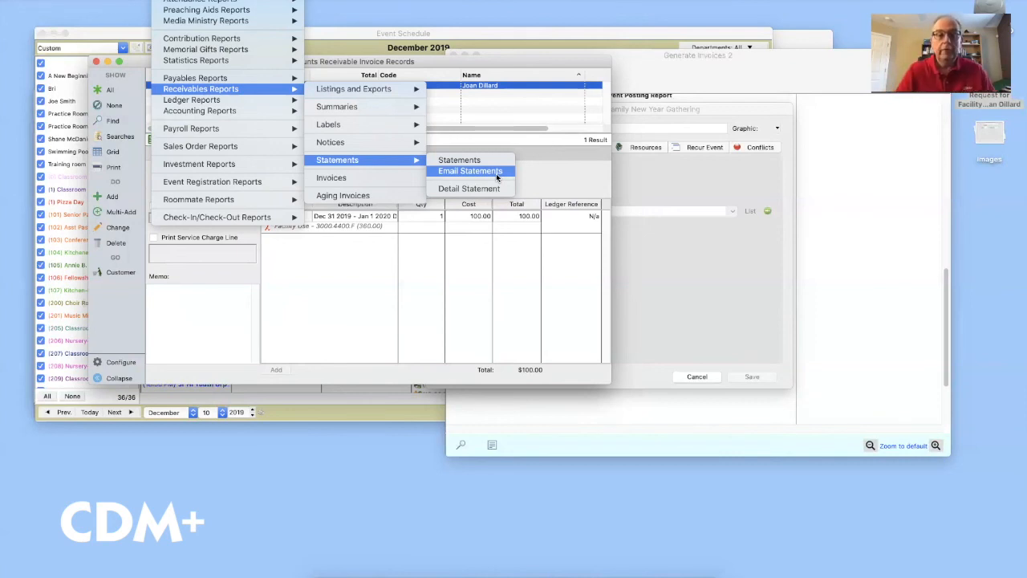
left_click(555, 181)
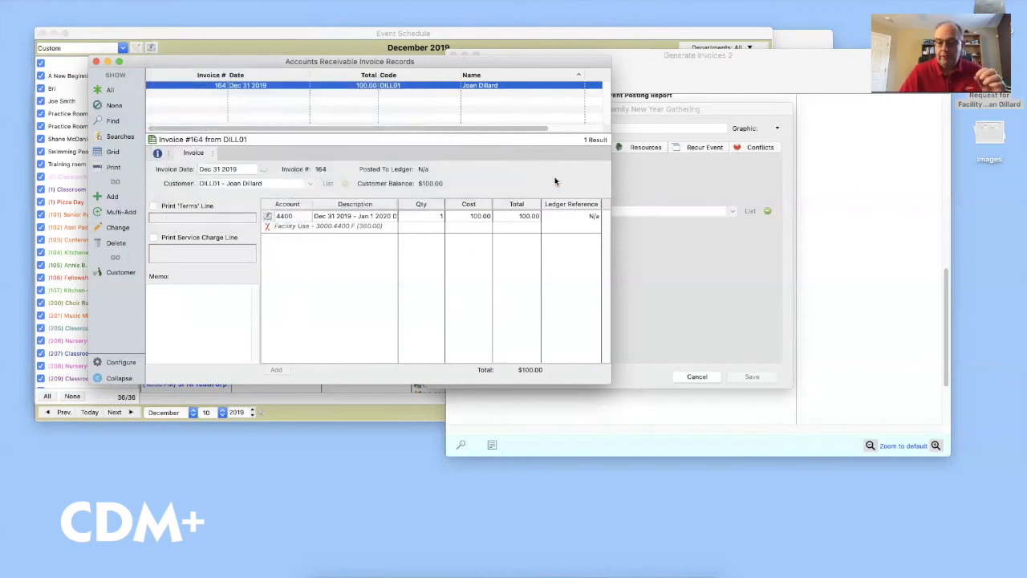